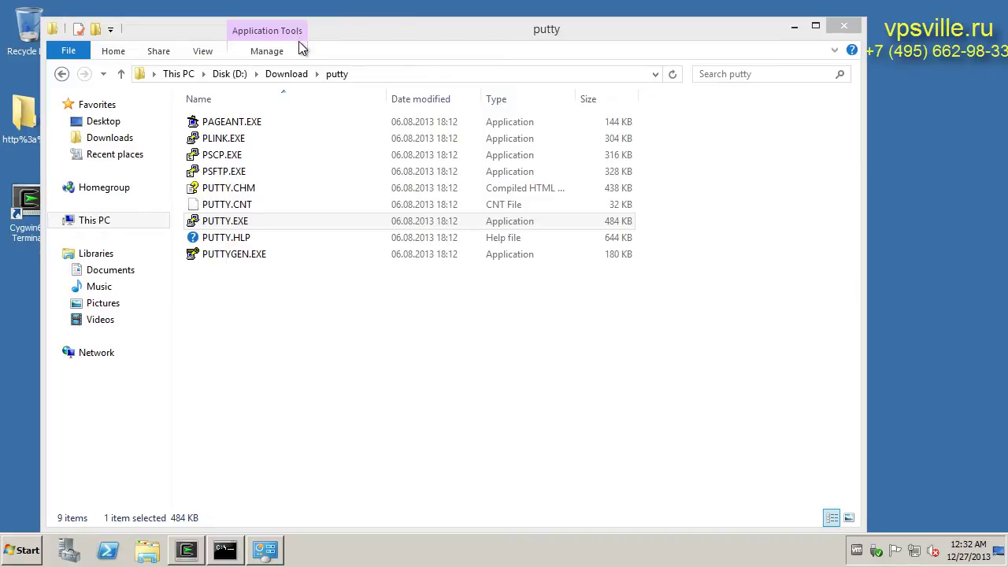
Generate a new 2048-bit SSH-2 RSA key pair in PuTTYgen, entering a passphrase twice
{"action": "double_click", "coordinate": [244, 256]}
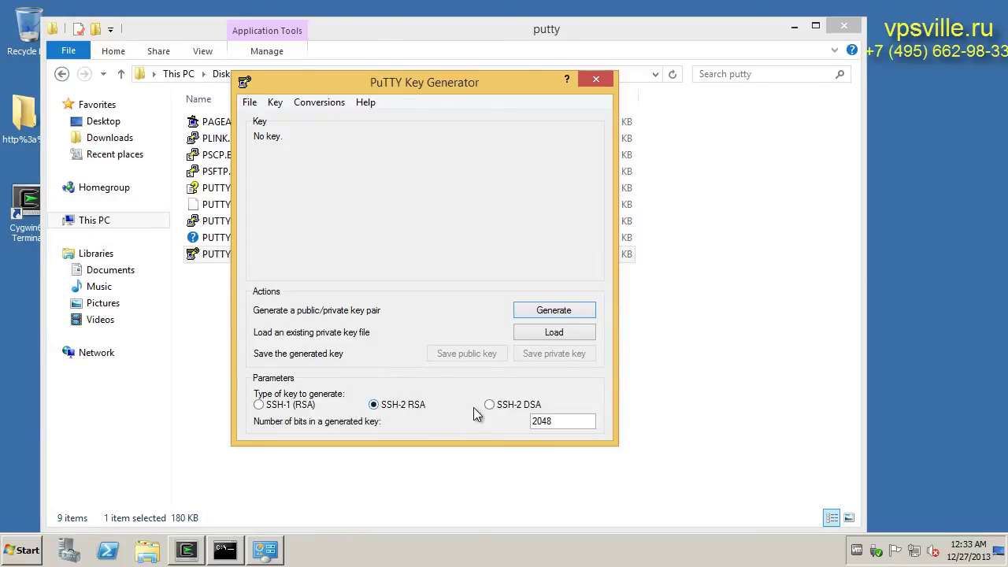
{"action": "left_click", "coordinate": [534, 312]}
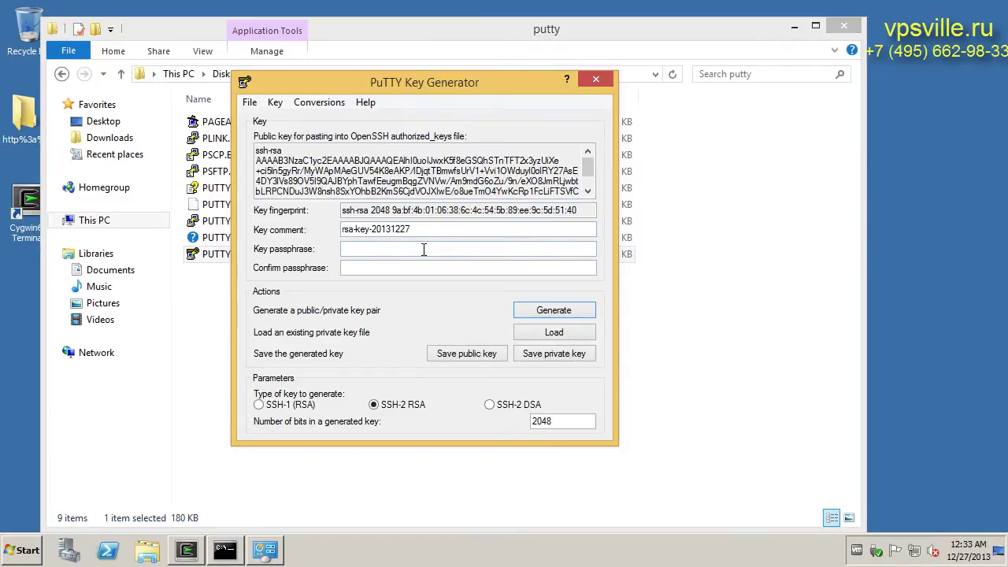
{"action": "left_click", "coordinate": [423, 249]}
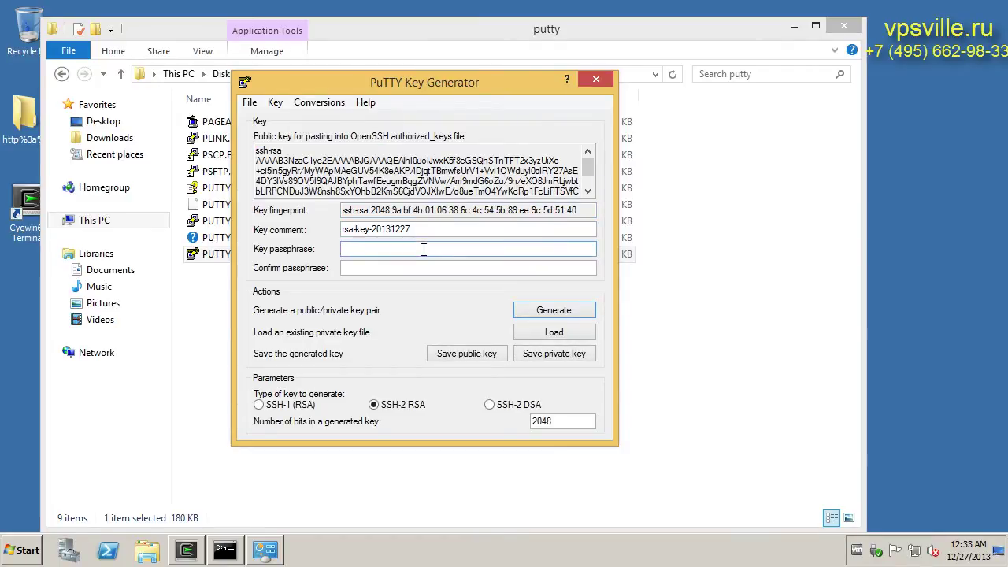
{"action": "type", "text": "123456"}
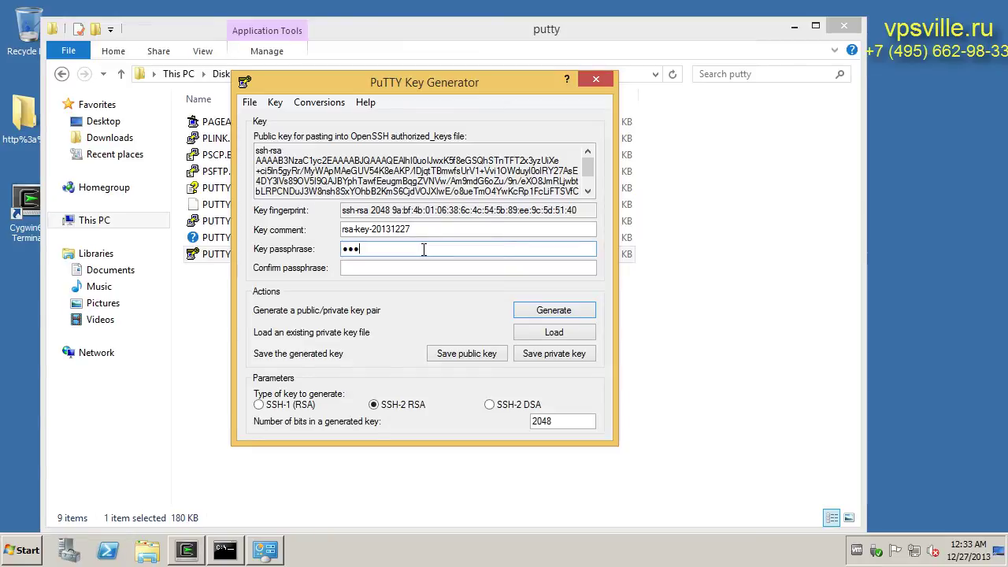
{"action": "key", "text": "Tab"}
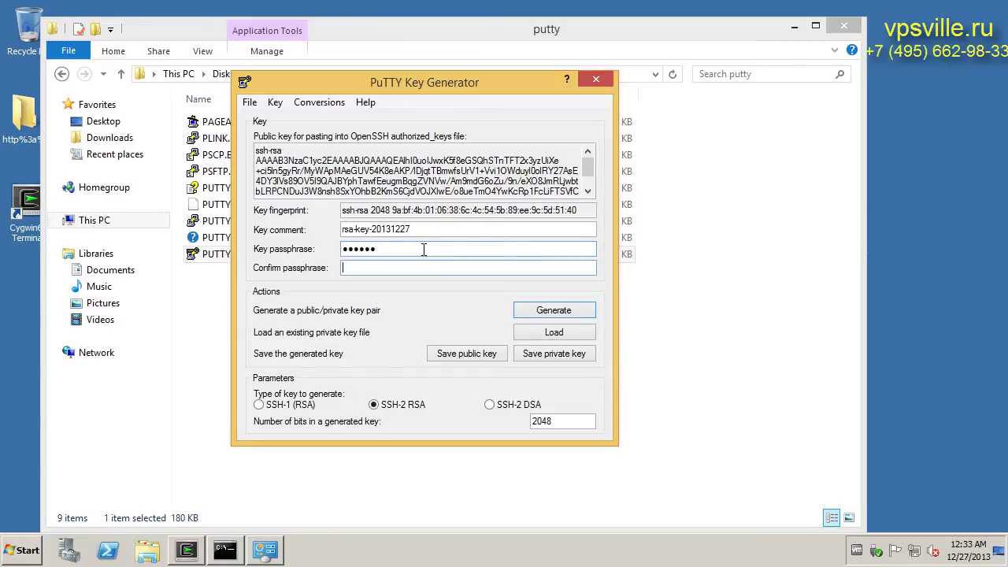
{"action": "type", "text": "123456"}
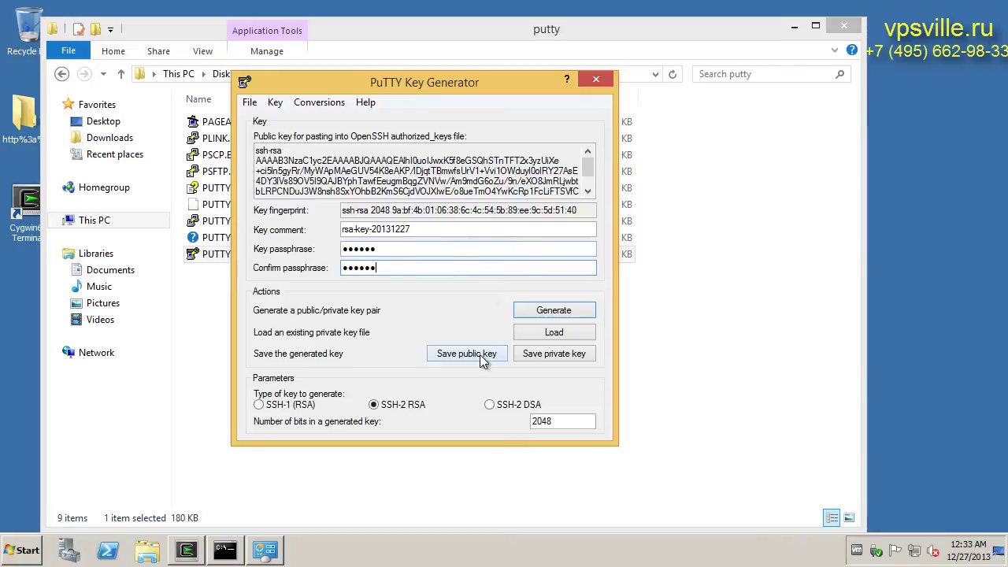
Save the public key as pub.key in the putty folder
{"action": "left_click", "coordinate": [480, 354]}
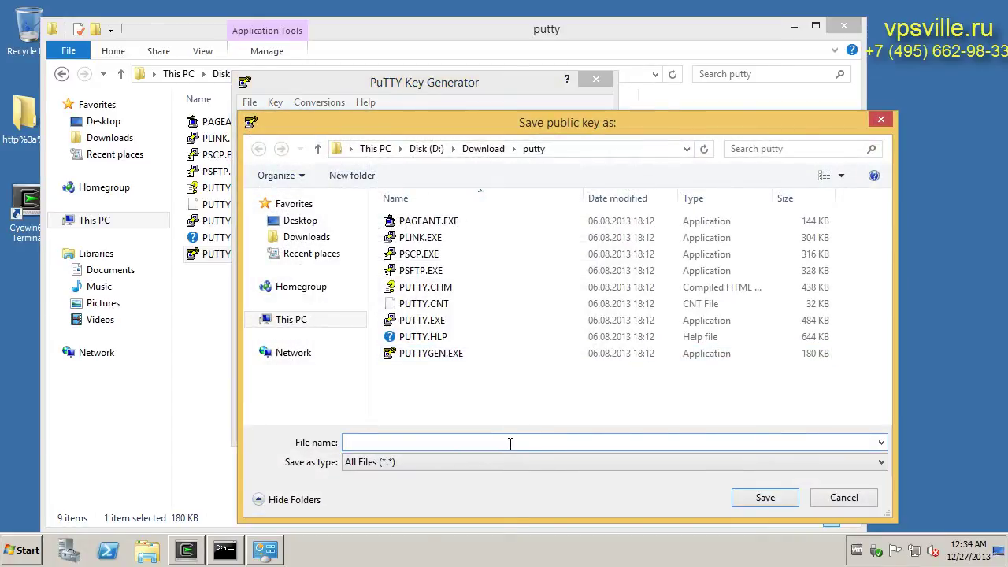
{"action": "type", "text": "p"}
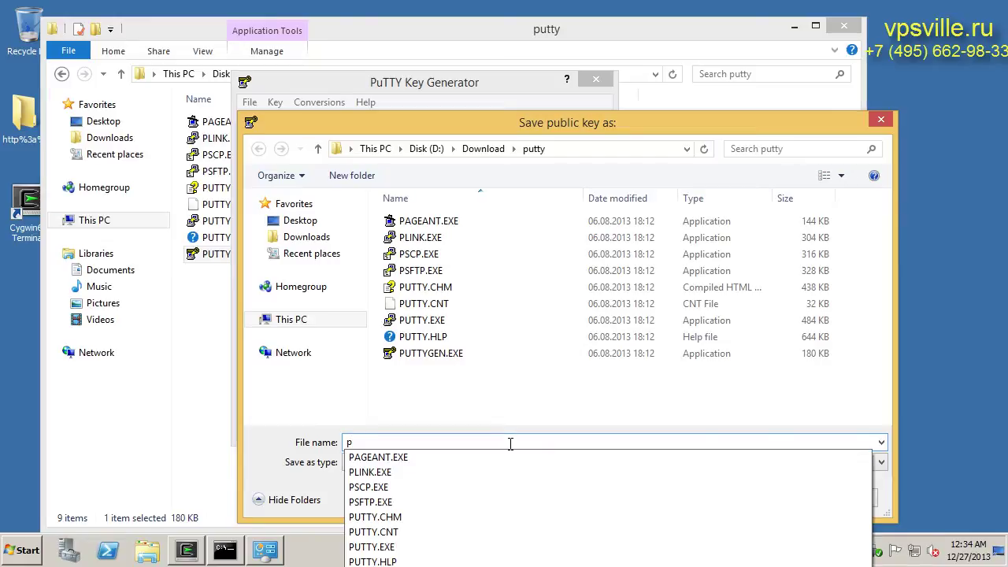
{"action": "type", "text": "ub"}
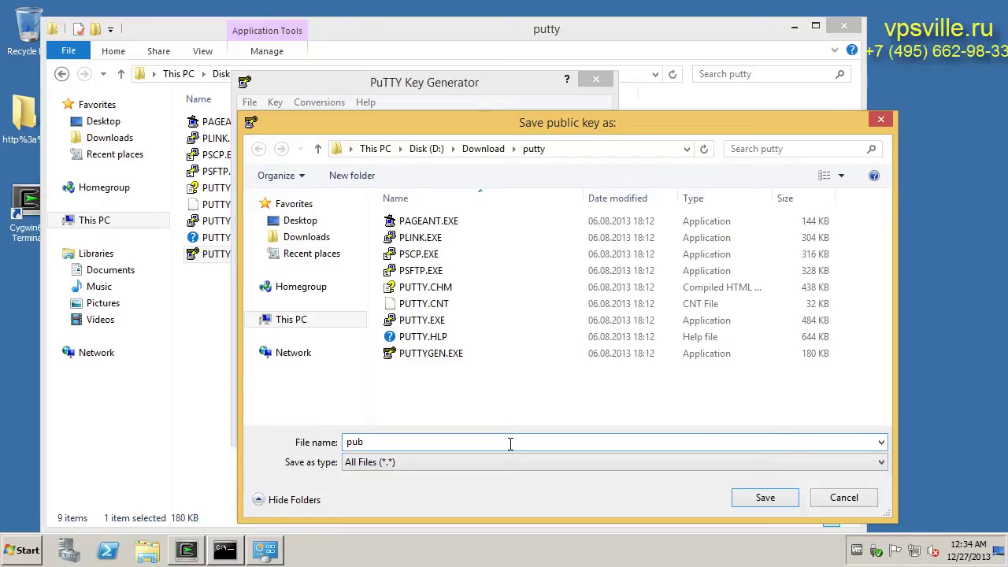
{"action": "type", "text": ".key"}
{"action": "left_click", "coordinate": [760, 498]}
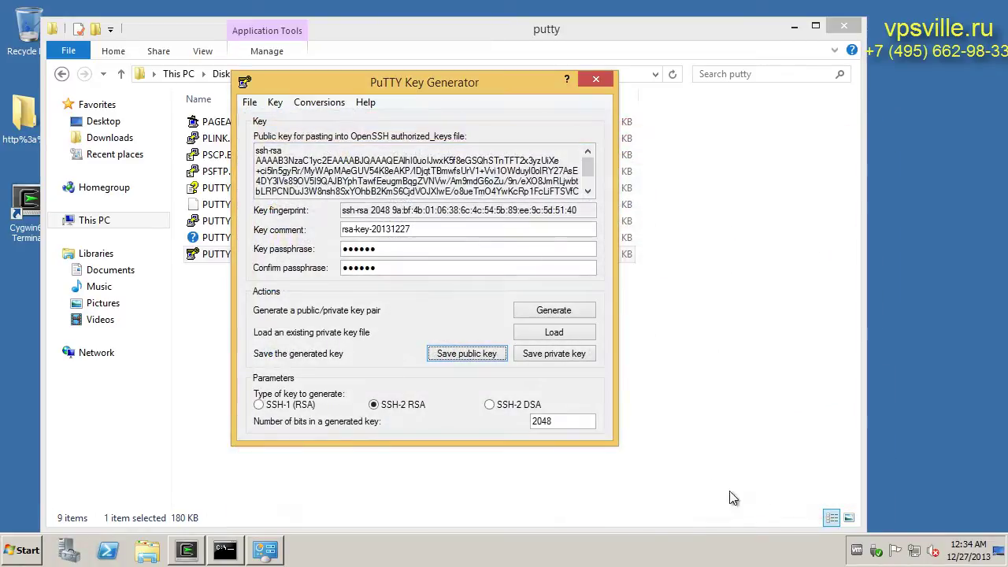
Save the private key as priv.ppk in the putty folder
{"action": "left_click", "coordinate": [550, 355]}
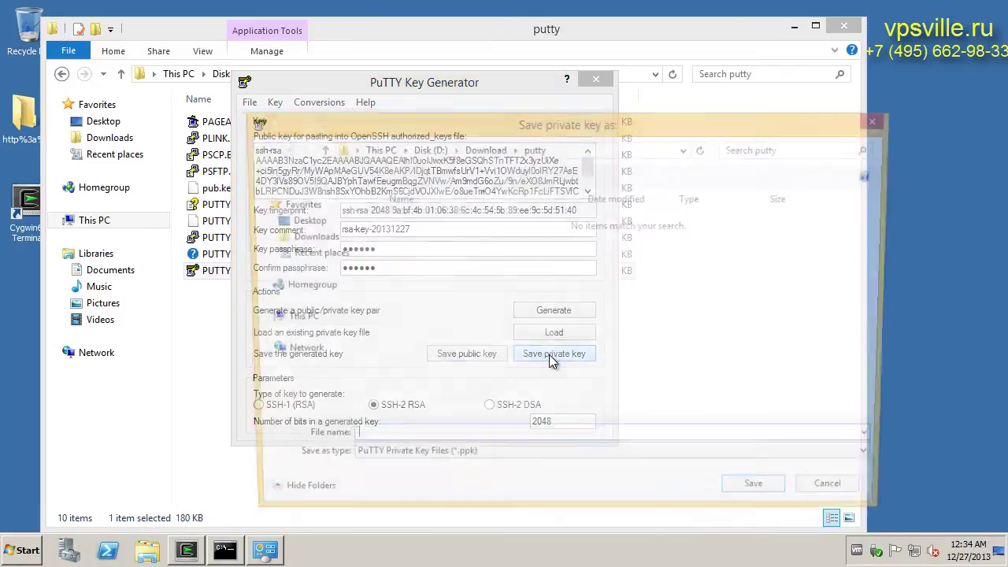
{"action": "type", "text": "priv"}
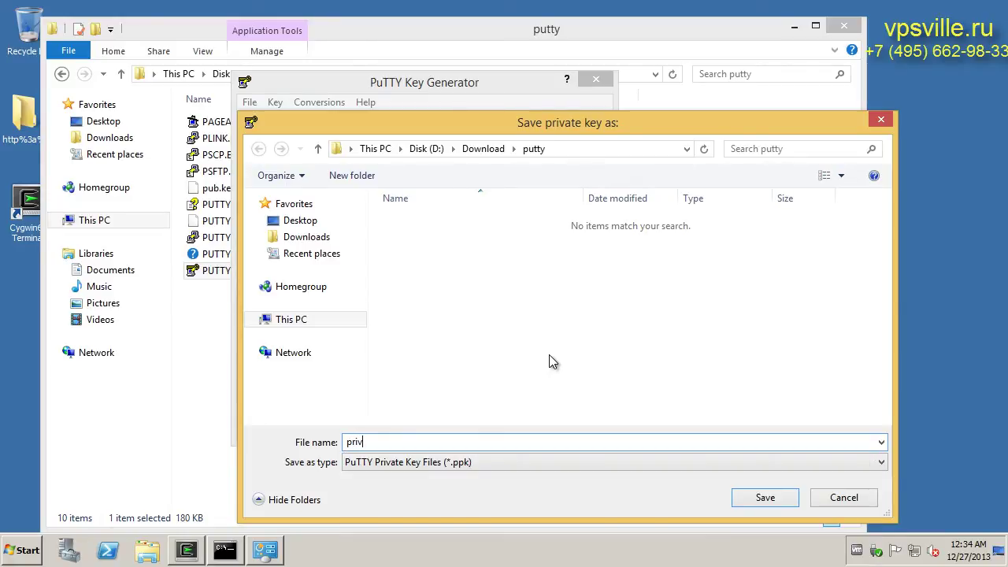
{"action": "left_click", "coordinate": [746, 501]}
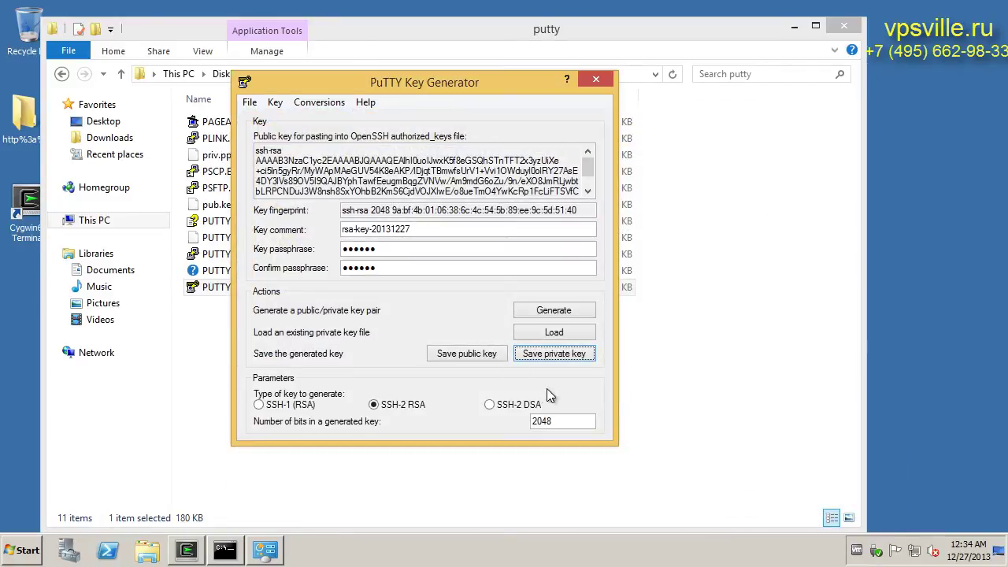
Close PuTTYgen and copy pub.key from the putty folder
{"action": "left_click", "coordinate": [594, 80]}
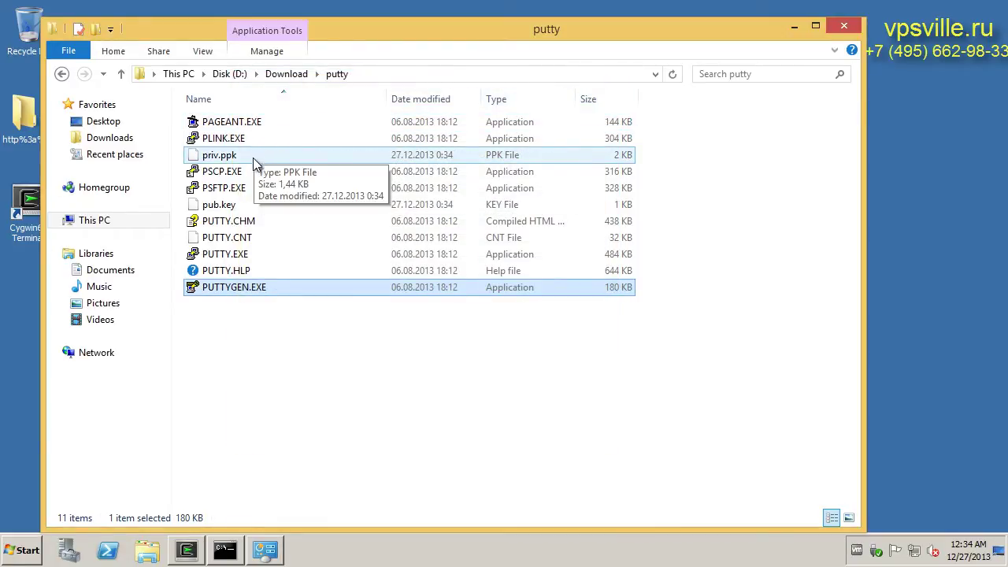
{"action": "left_click", "coordinate": [225, 206]}
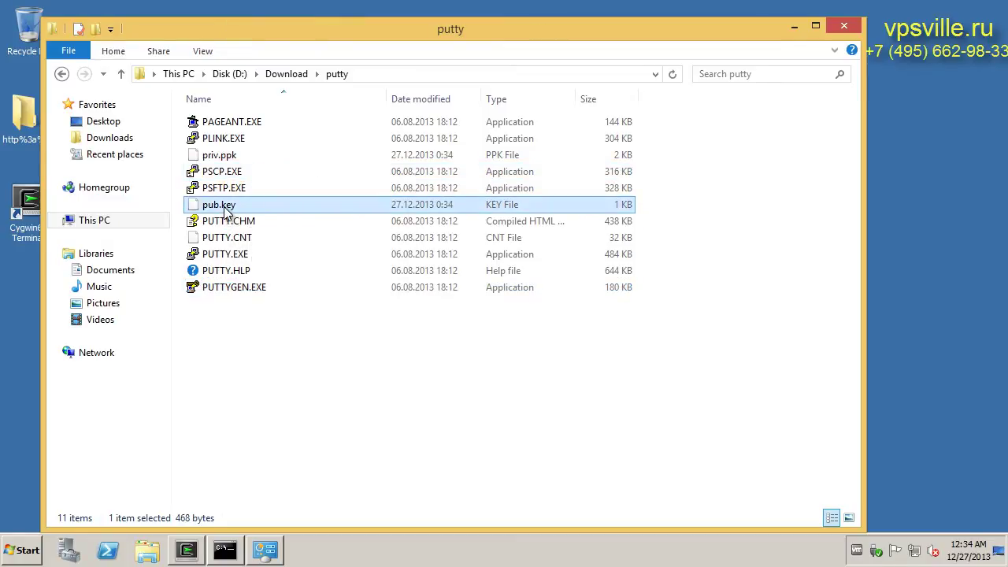
{"action": "right_click", "coordinate": [225, 208]}
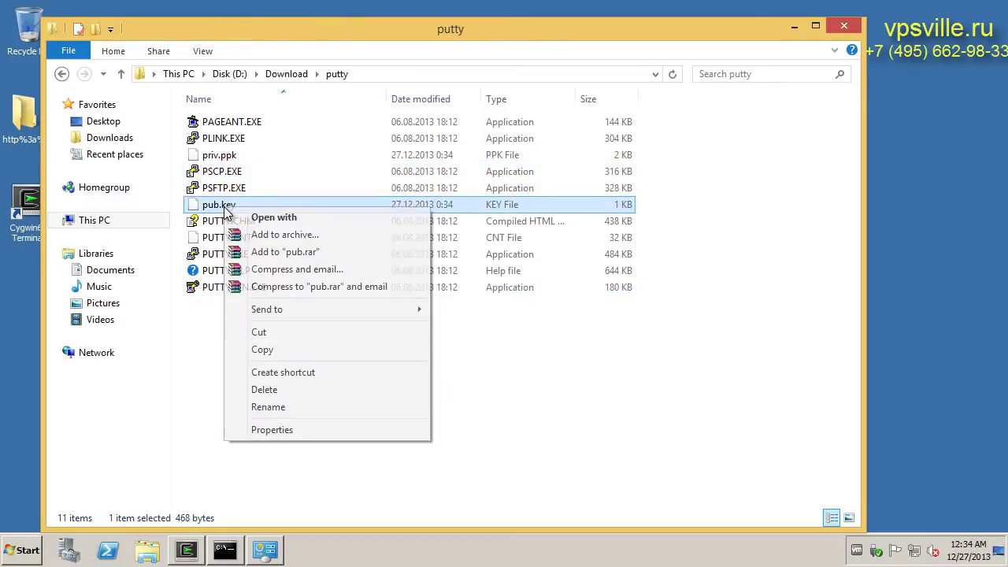
{"action": "left_click", "coordinate": [269, 348]}
Paste pub.key into C:\cygwin64\home\Administrator
{"action": "left_click", "coordinate": [795, 26]}
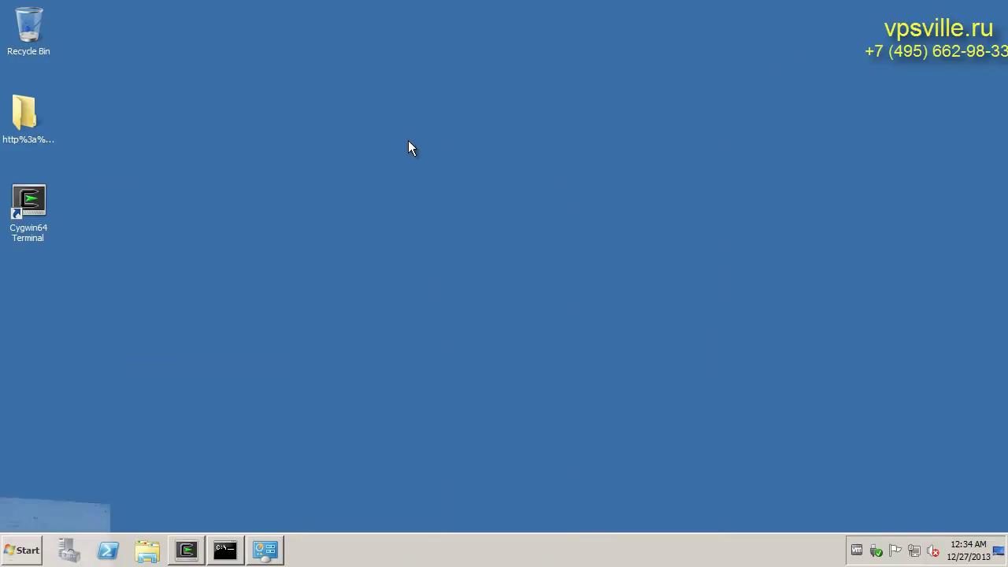
{"action": "left_click", "coordinate": [147, 550]}
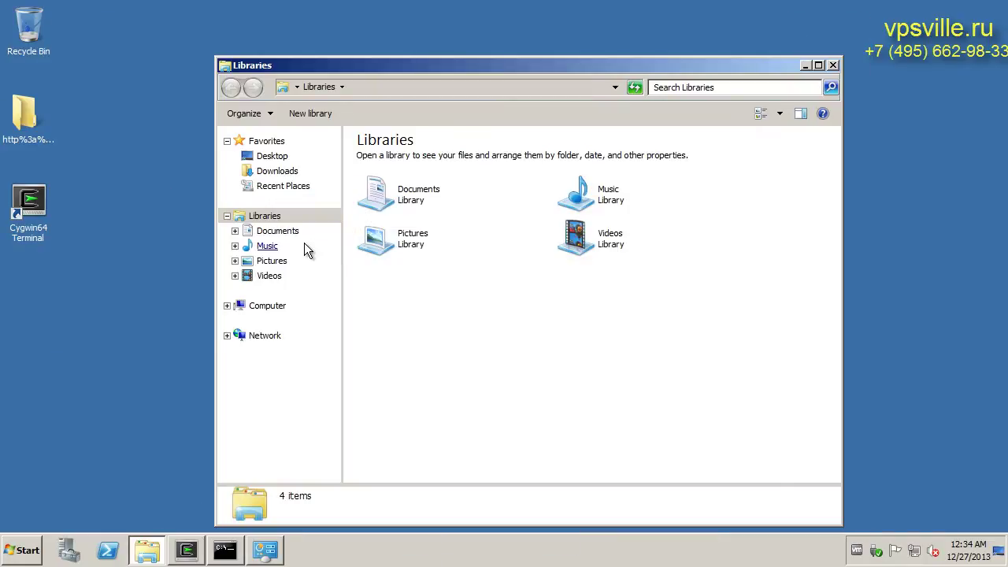
{"action": "left_click", "coordinate": [283, 311]}
{"action": "double_click", "coordinate": [455, 175]}
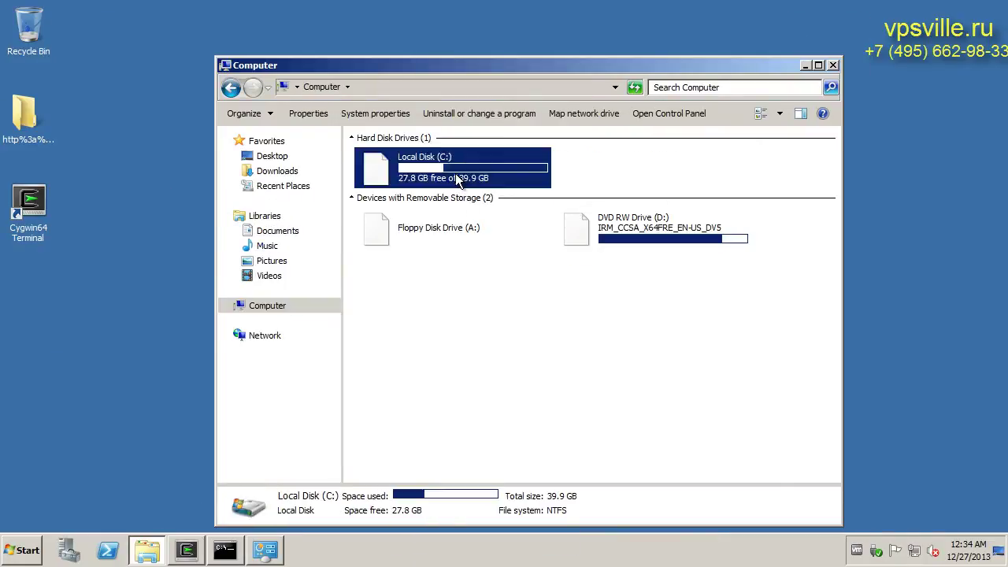
{"action": "double_click", "coordinate": [386, 158]}
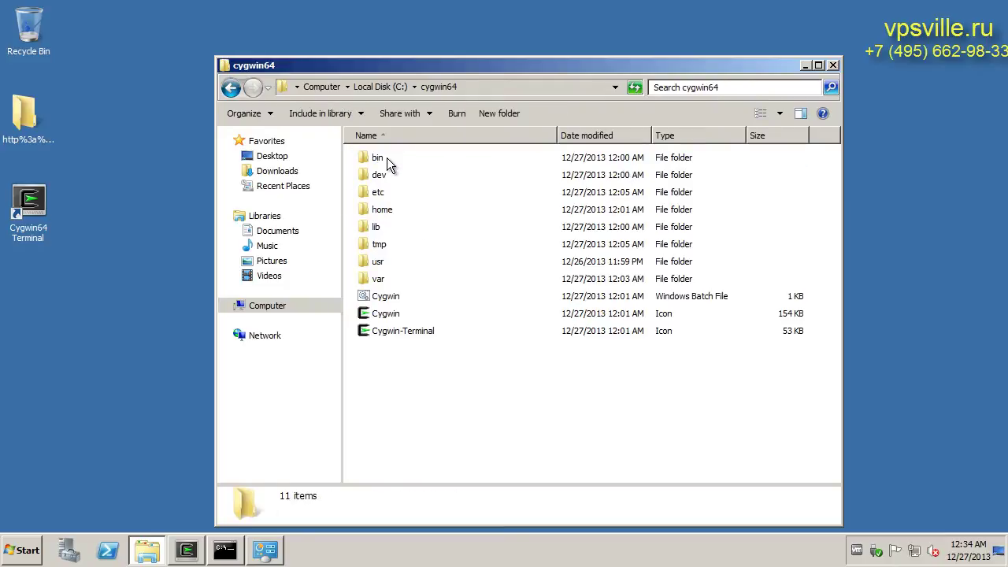
{"action": "double_click", "coordinate": [384, 211]}
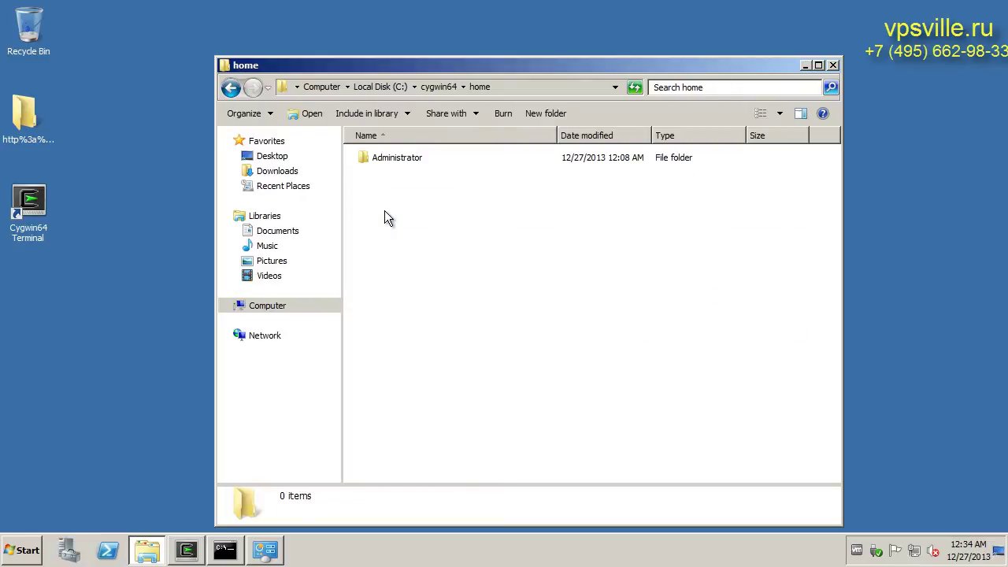
{"action": "double_click", "coordinate": [387, 155]}
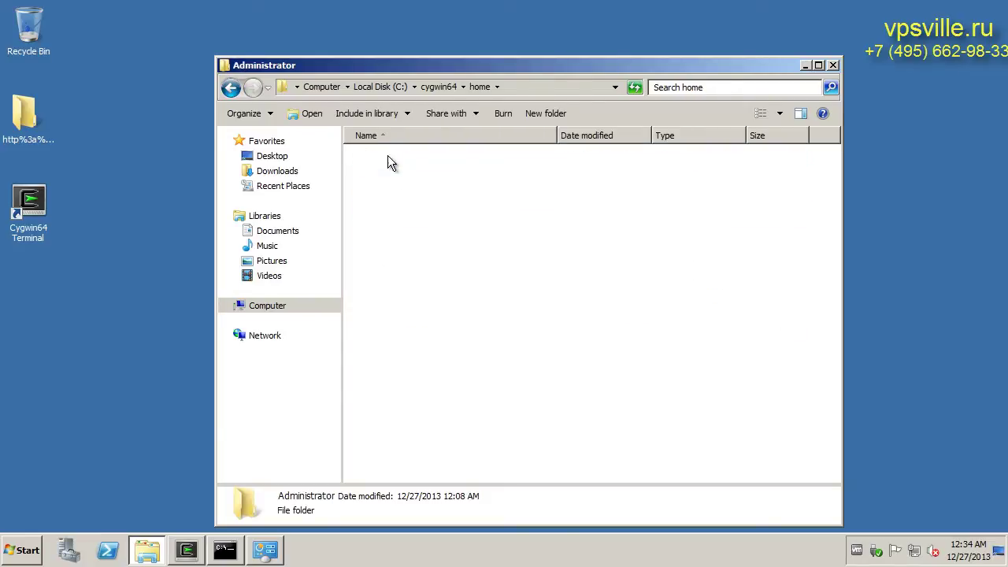
{"action": "right_click", "coordinate": [400, 277]}
{"action": "left_click", "coordinate": [464, 366]}
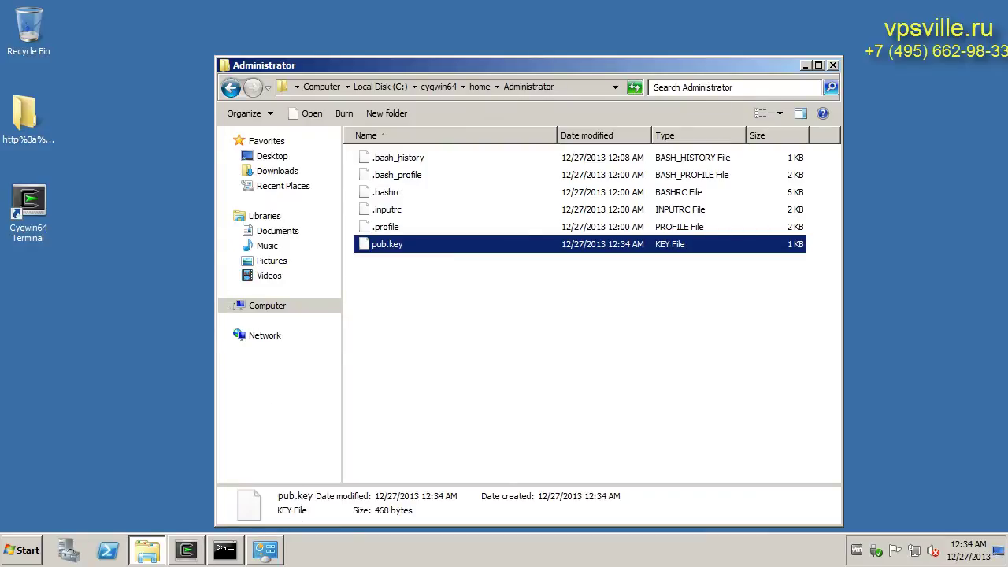
{"action": "left_click", "coordinate": [69, 550]}
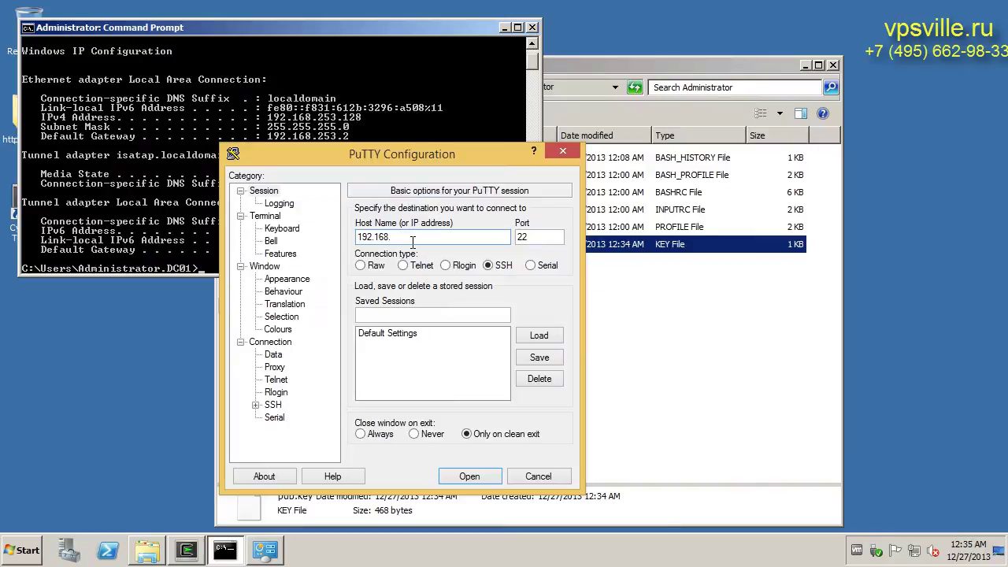
Connect over SSH to 192.168.253.128 and submit the administrator account's password
{"action": "type", "text": "253.128"}
{"action": "key", "text": "Return"}
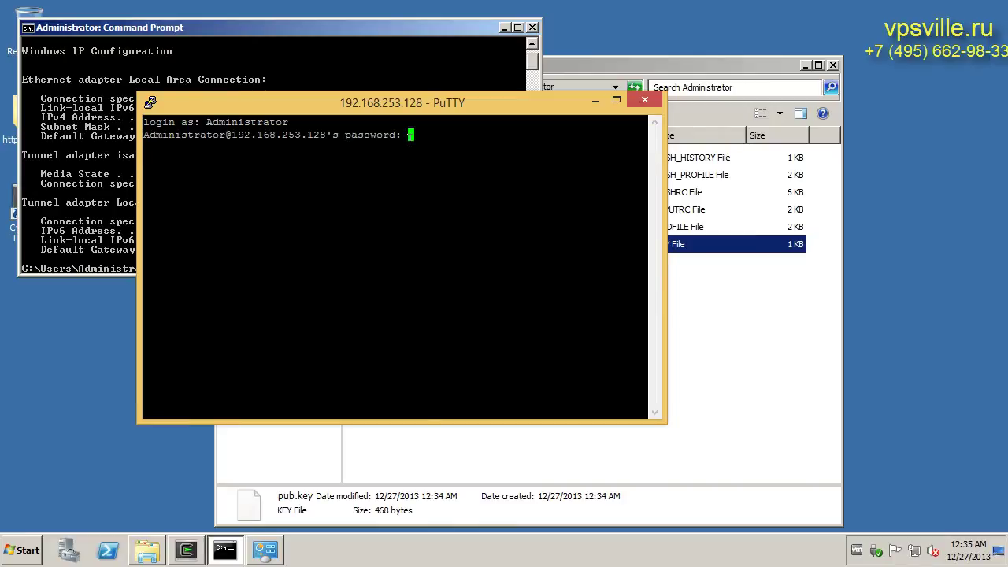
{"action": "key", "text": "Return"}
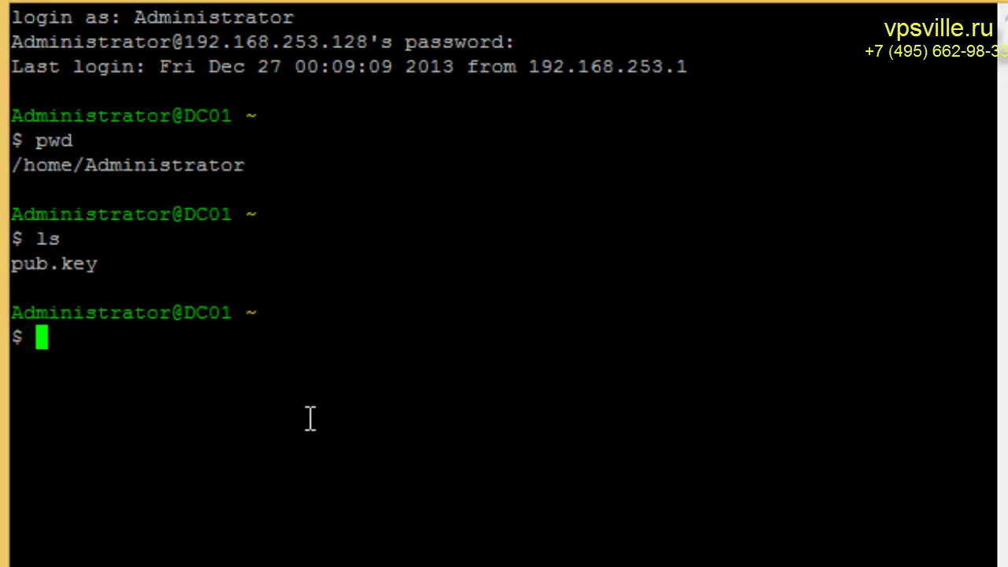
Create .ssh and append the converted pub.key to .ssh/authorized_keys via ssh-keygen -i -f
{"action": "type", "text": "mkd"}
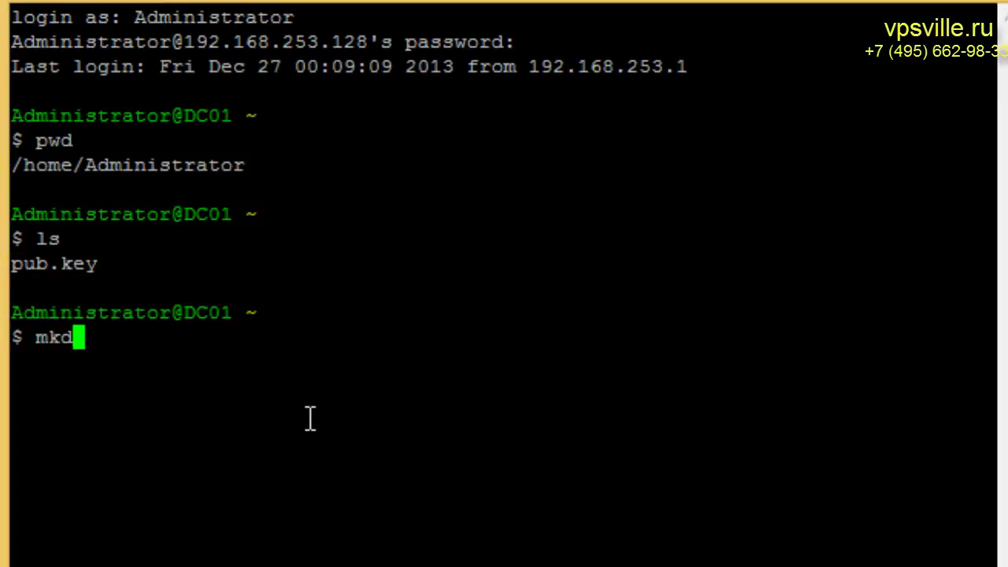
{"action": "type", "text": "ir .ss"}
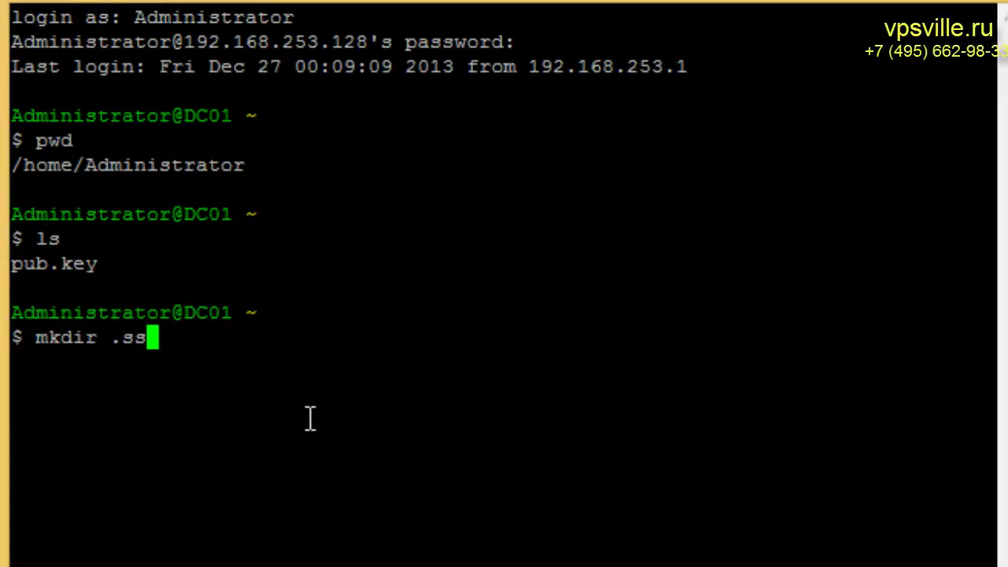
{"action": "type", "text": "h"}
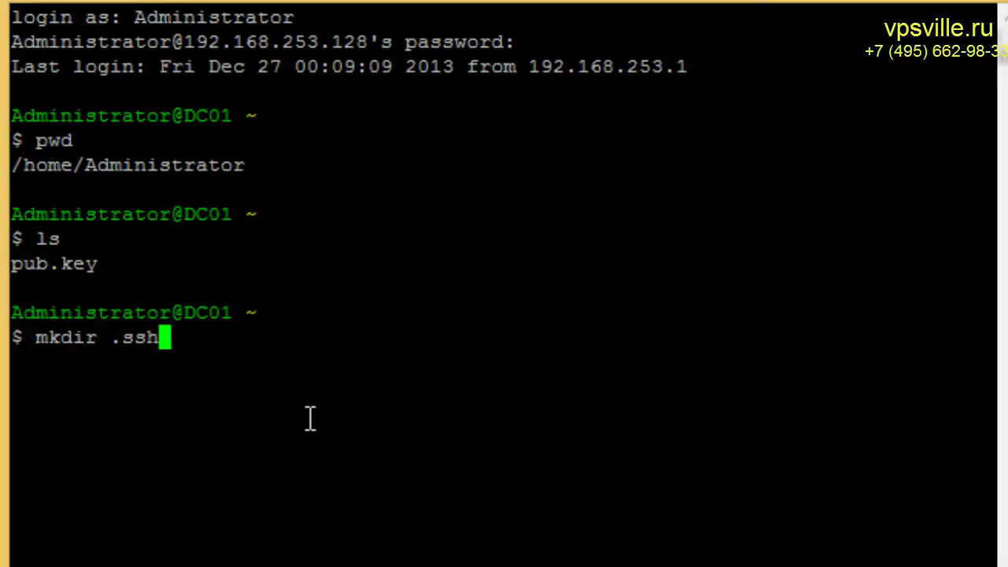
{"action": "key", "text": "Return"}
{"action": "type", "text": "ssh-key"}
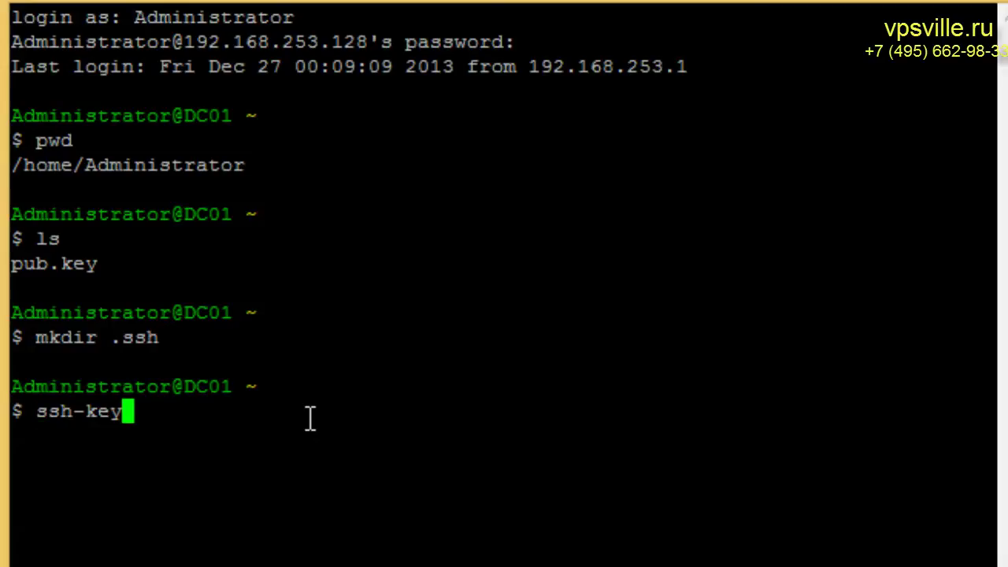
{"action": "type", "text": "gen "}
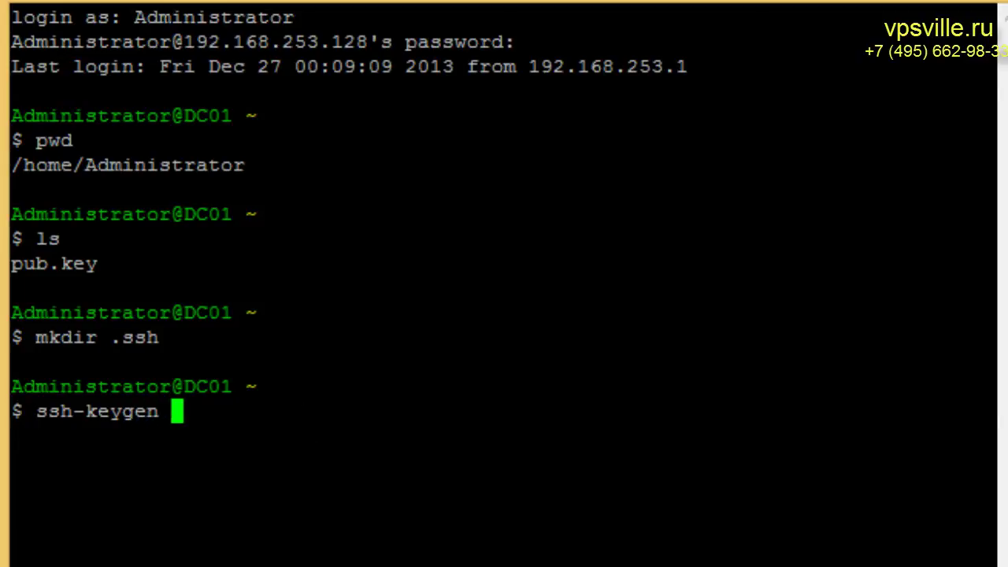
{"action": "type", "text": "-i -f"}
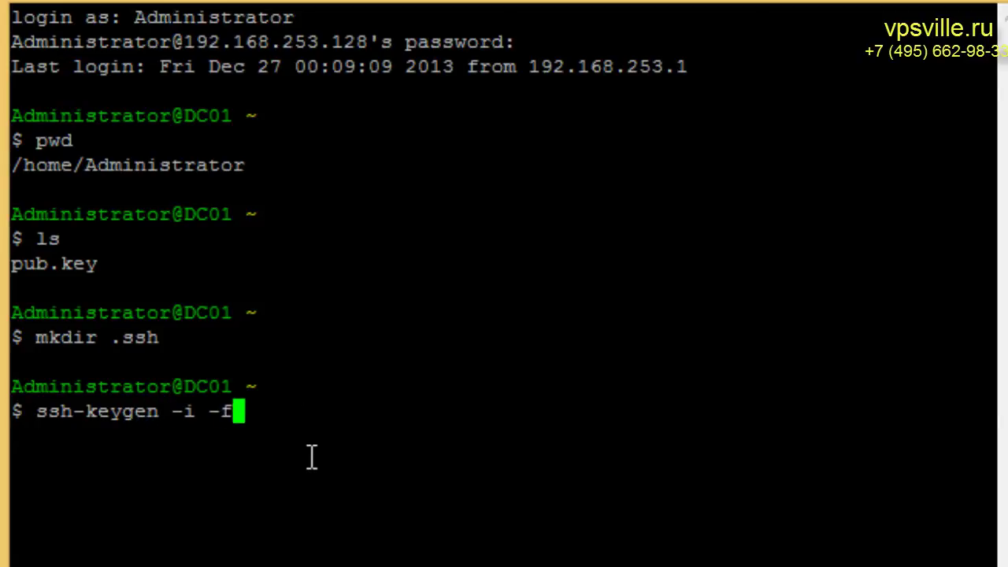
{"action": "type", "text": " p"}
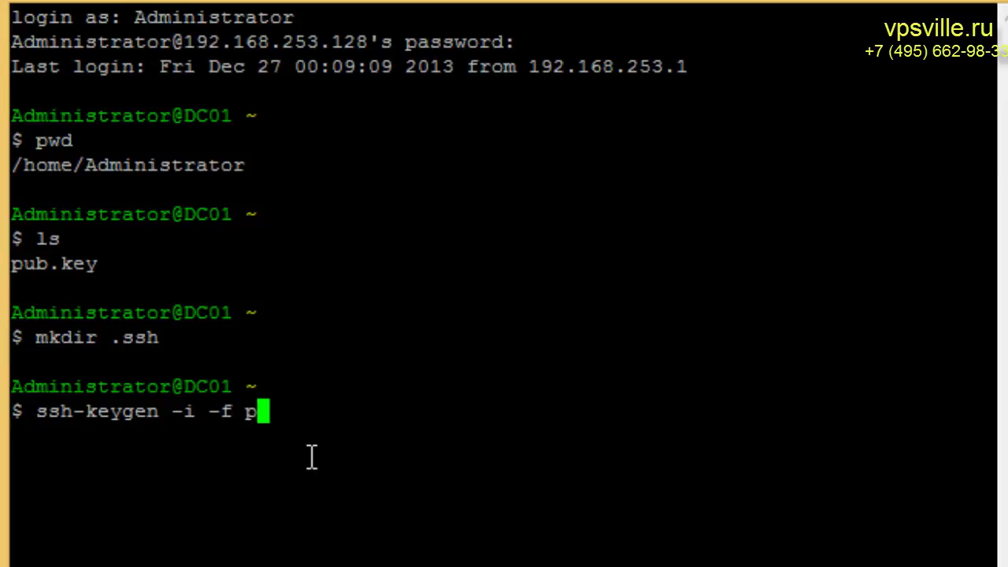
{"action": "key", "text": "Tab"}
{"action": "type", "text": ".."}
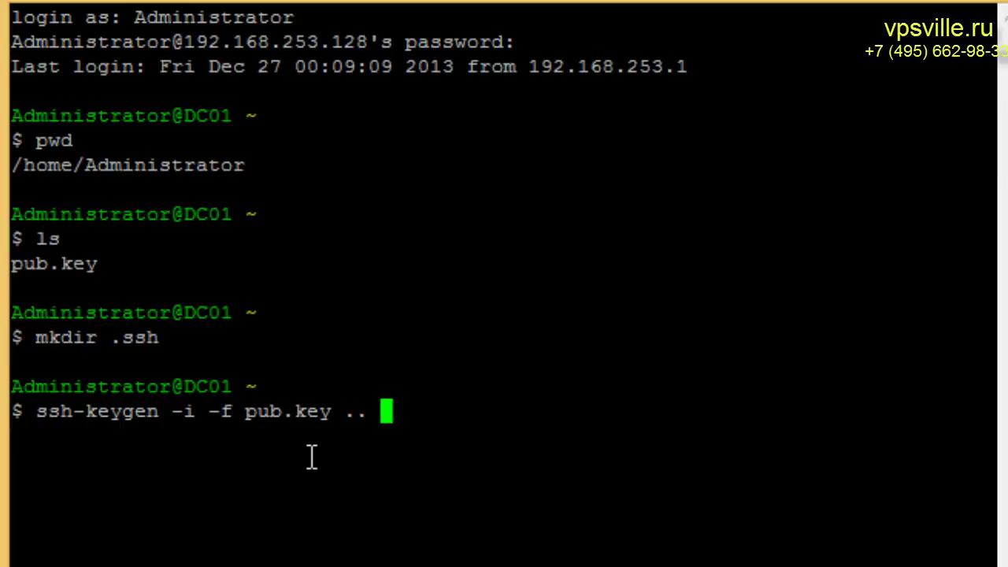
{"action": "key", "text": "BackSpace"}
{"action": "key", "text": "BackSpace"}
{"action": "type", "text": ">> .ssh/authorized_keys"}
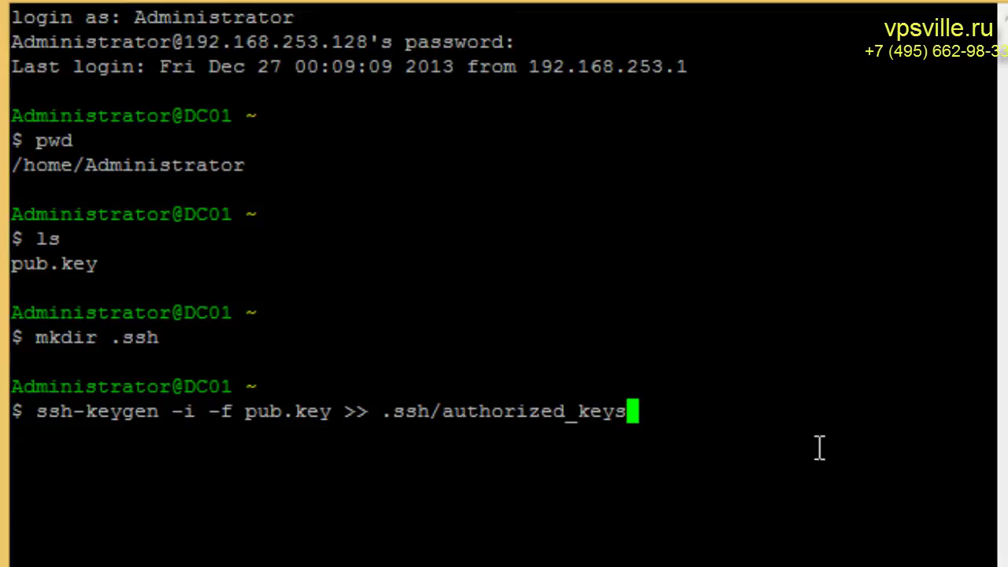
{"action": "key", "text": "Return"}
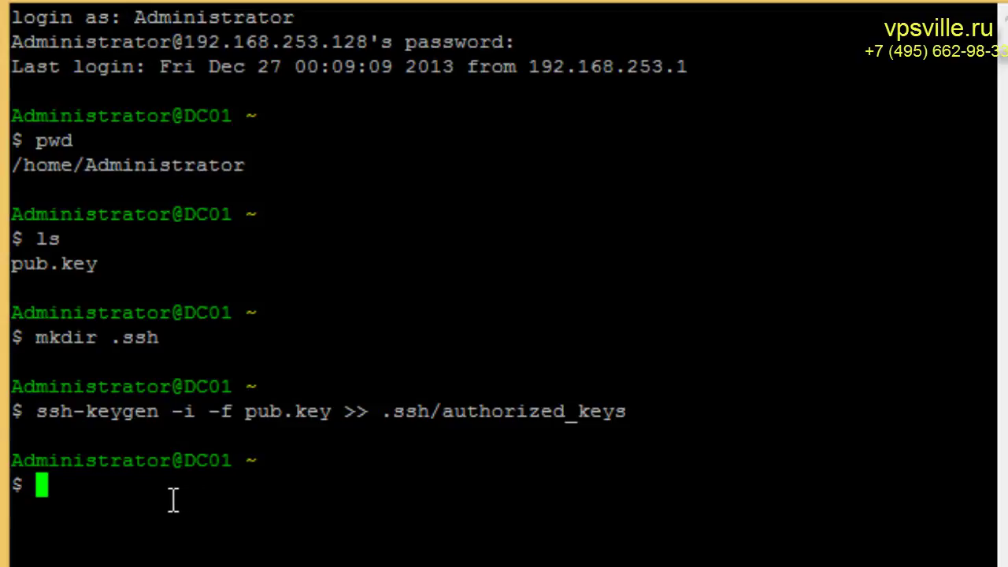
{"action": "type", "text": "vim"}
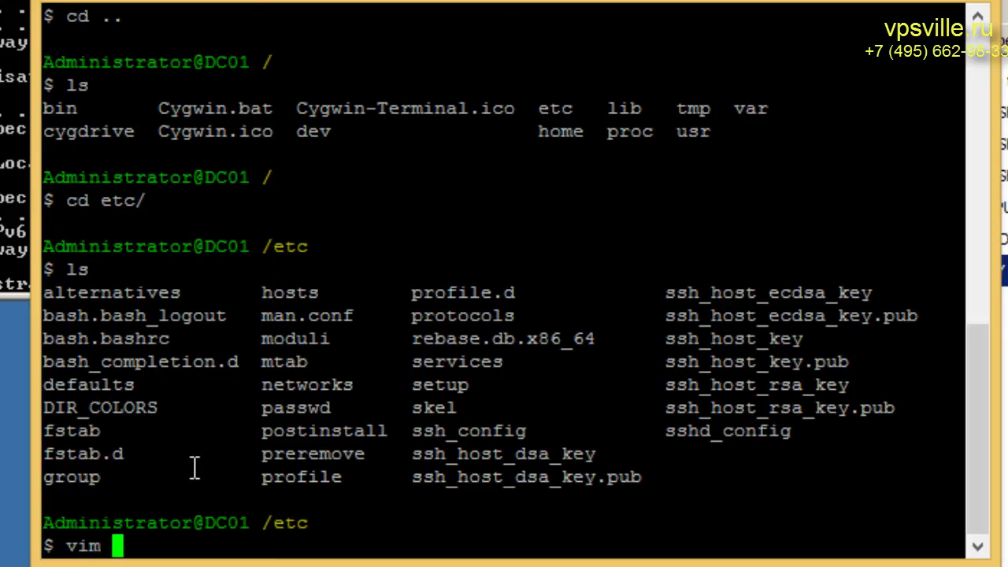
Open sshd_config in vim
{"action": "type", "text": "ss"}
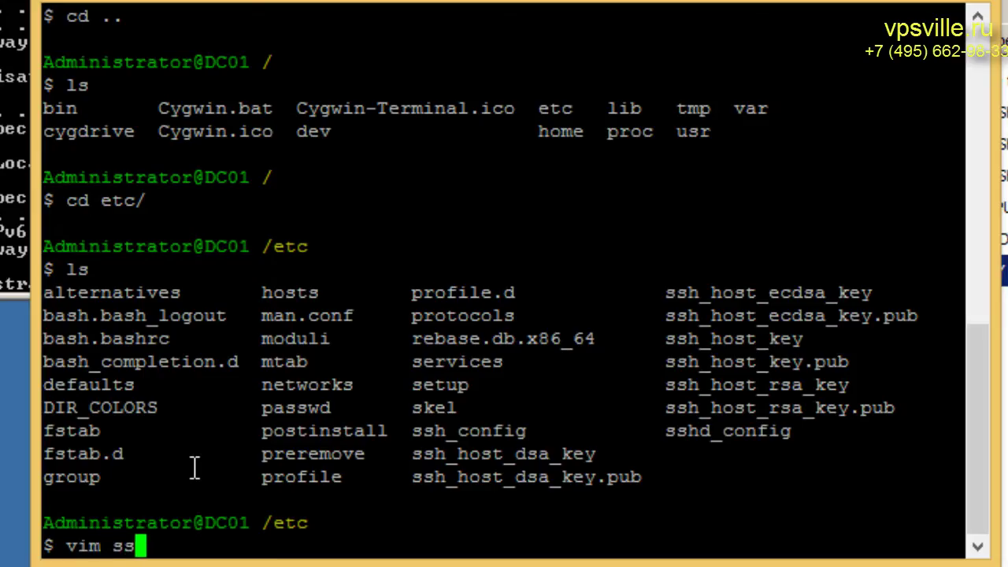
{"action": "type", "text": "hd_"}
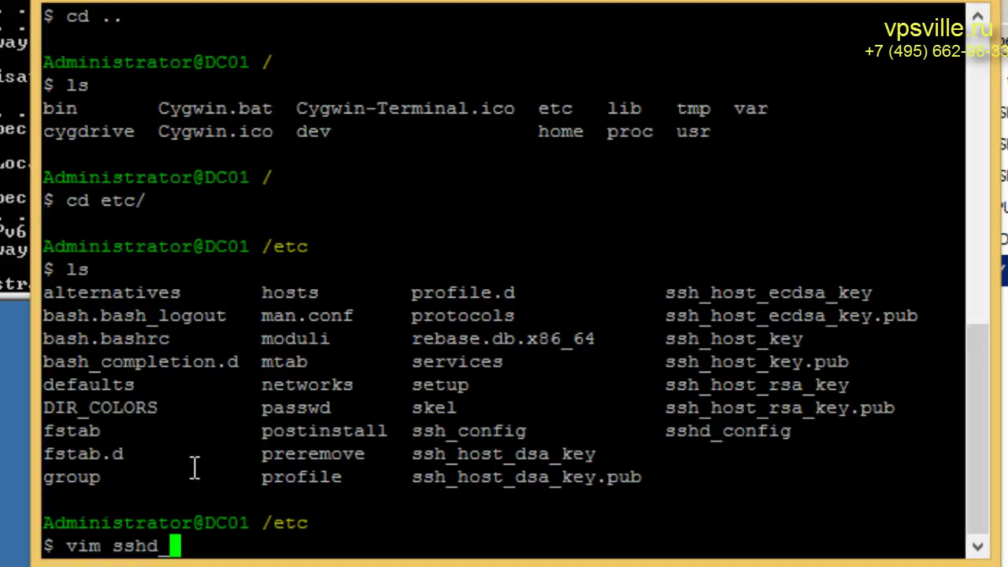
{"action": "key", "text": "Tab"}
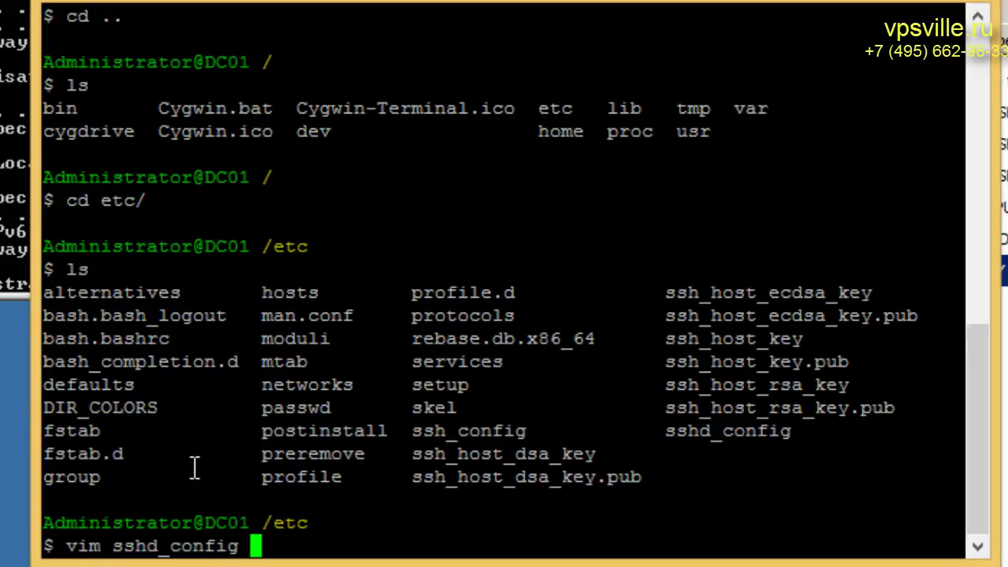
{"action": "key", "text": "Return"}
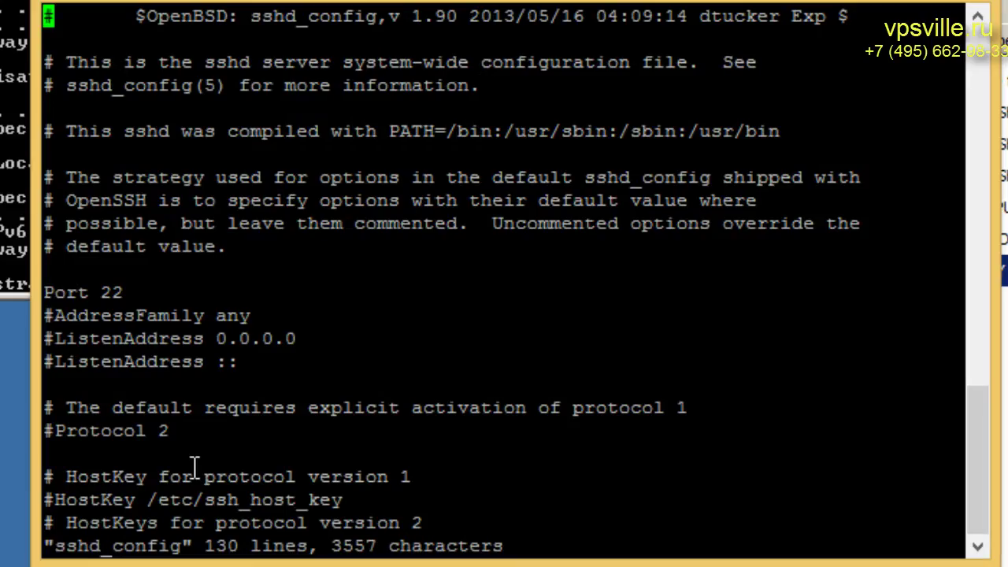
Uncomment the PasswordAuthentication line and change its value from yes to no
{"action": "key", "text": "Down"}
{"action": "key", "text": "Down"}
{"action": "key", "text": "Down"}
{"action": "key", "text": "Down"}
{"action": "key", "text": "Down"}
{"action": "key", "text": "Down"}
{"action": "key", "text": "Down"}
{"action": "key", "text": "Down"}
{"action": "key", "text": "Down"}
{"action": "key", "text": "Down"}
{"action": "key", "text": "Down"}
{"action": "key", "text": "Down"}
{"action": "key", "text": "Down"}
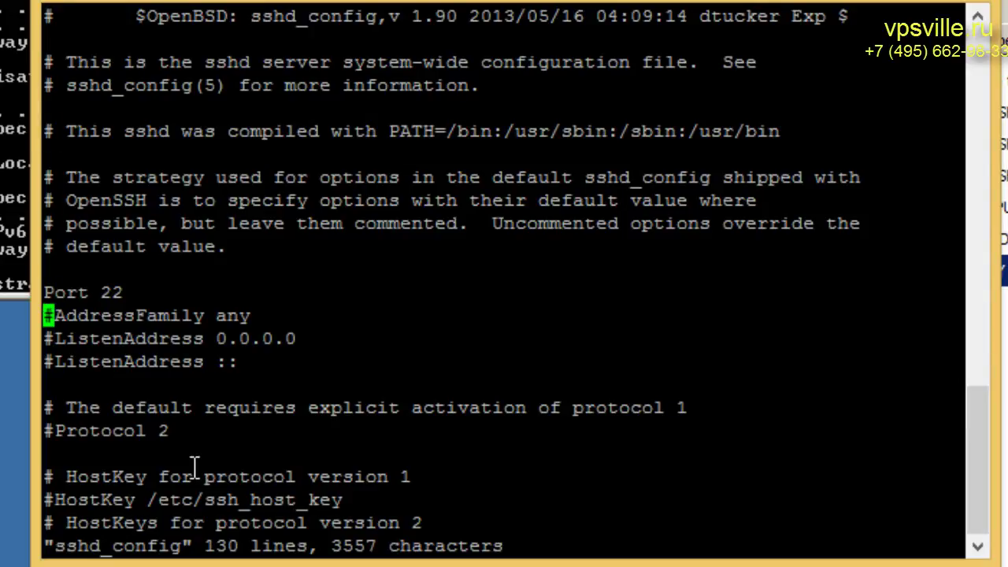
{"action": "key", "text": "Down"}
{"action": "key", "text": "Down"}
{"action": "key", "text": "Down"}
{"action": "key", "text": "Down"}
{"action": "key", "text": "Down"}
{"action": "key", "text": "Down"}
{"action": "key", "text": "Down"}
{"action": "key", "text": "Down"}
{"action": "key", "text": "Down"}
{"action": "key", "text": "Down"}
{"action": "key", "text": "Down"}
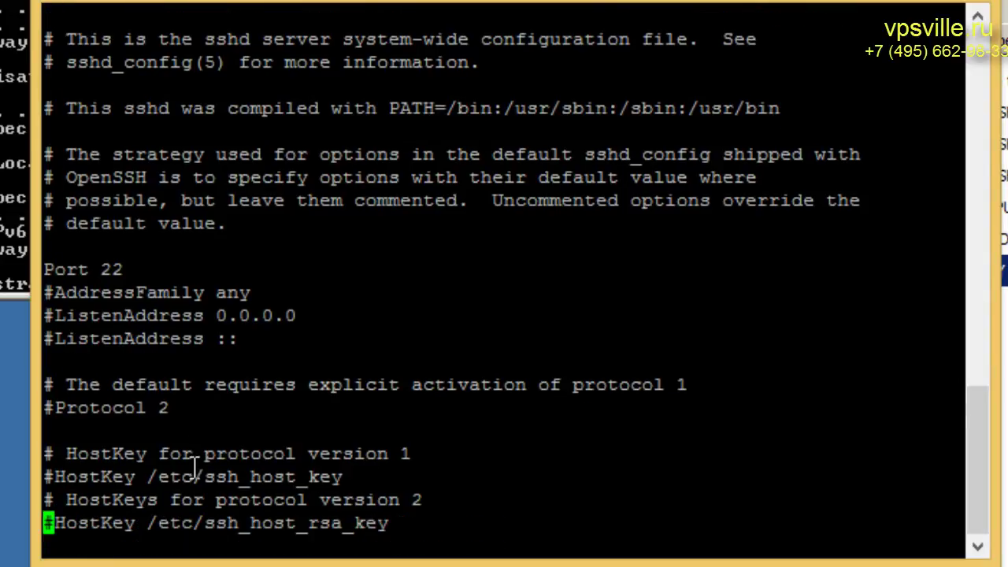
{"action": "key", "text": "Down"}
{"action": "key", "text": "Down"}
{"action": "key", "text": "Down"}
{"action": "key", "text": "Down"}
{"action": "key", "text": "Down"}
{"action": "key", "text": "Down"}
{"action": "key", "text": "Down"}
{"action": "key", "text": "Down"}
{"action": "key", "text": "Down"}
{"action": "key", "text": "Down"}
{"action": "key", "text": "Down"}
{"action": "key", "text": "Down"}
{"action": "key", "text": "Down"}
{"action": "key", "text": "Down"}
{"action": "key", "text": "Down"}
{"action": "key", "text": "Down"}
{"action": "key", "text": "Down"}
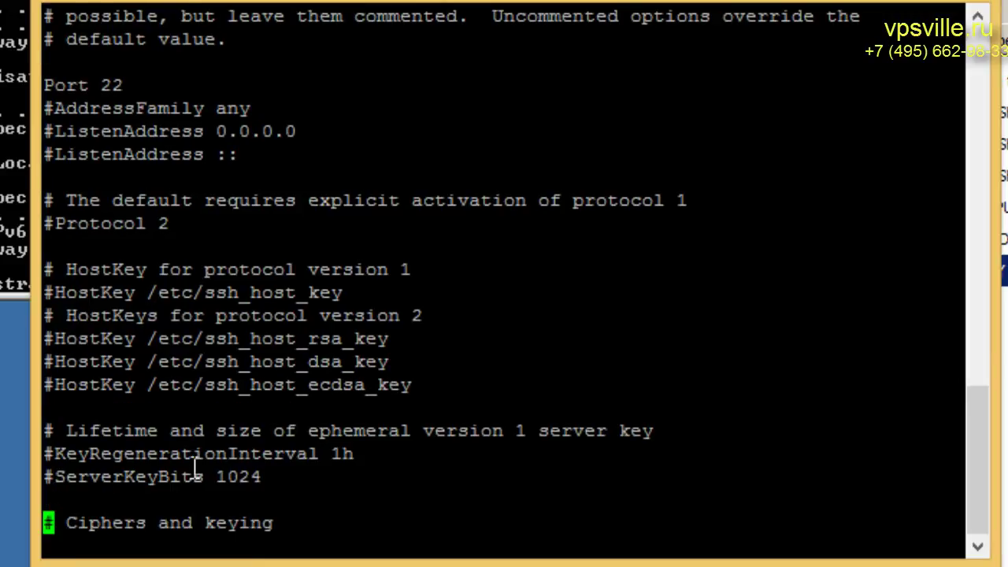
{"action": "key", "text": "Down"}
{"action": "key", "text": "Down"}
{"action": "key", "text": "Down"}
{"action": "key", "text": "Down"}
{"action": "key", "text": "Down"}
{"action": "key", "text": "Down"}
{"action": "key", "text": "Down"}
{"action": "key", "text": "Down"}
{"action": "key", "text": "Down"}
{"action": "key", "text": "Down"}
{"action": "key", "text": "Down"}
{"action": "key", "text": "Down"}
{"action": "key", "text": "Down"}
{"action": "key", "text": "Down"}
{"action": "key", "text": "Down"}
{"action": "key", "text": "Down"}
{"action": "key", "text": "Down"}
{"action": "key", "text": "Down"}
{"action": "key", "text": "Down"}
{"action": "key", "text": "Down"}
{"action": "key", "text": "Down"}
{"action": "key", "text": "Down"}
{"action": "key", "text": "Down"}
{"action": "key", "text": "Down"}
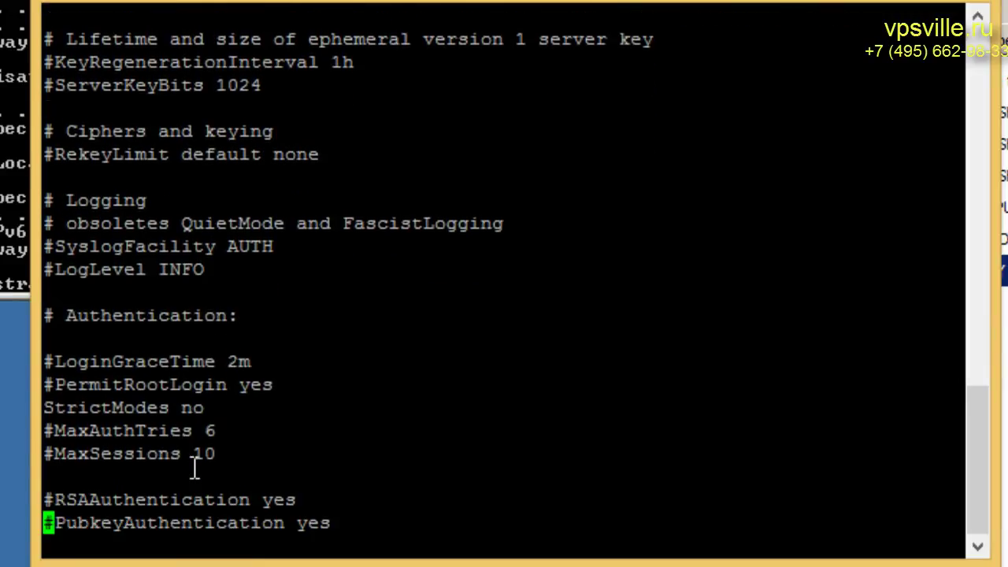
{"action": "key", "text": "Up"}
{"action": "key", "text": "Up"}
{"action": "key", "text": "Up"}
{"action": "key", "text": "Up"}
{"action": "key", "text": "Up"}
{"action": "key", "text": "Up"}
{"action": "key", "text": "Up"}
{"action": "key", "text": "Up"}
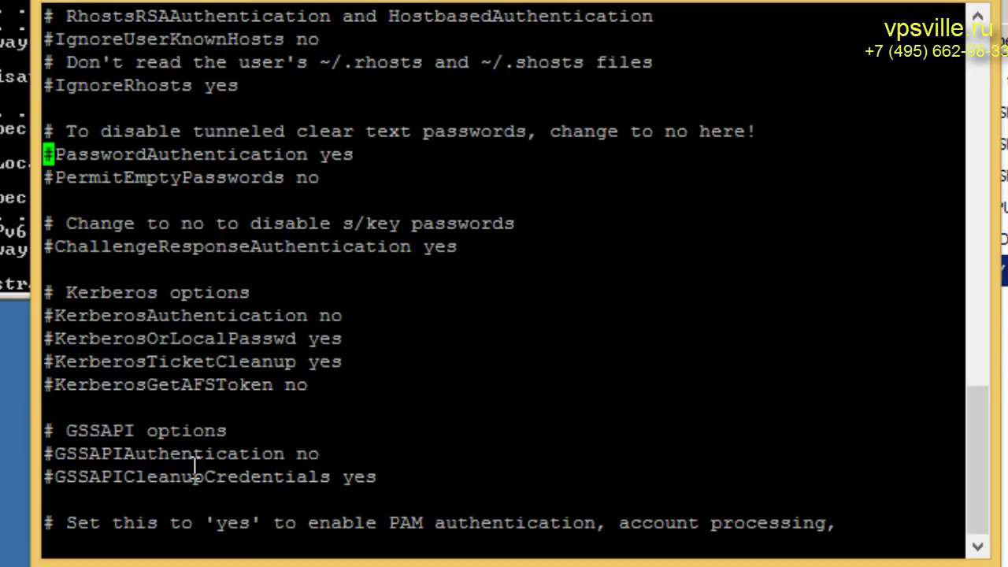
{"action": "key", "text": "Right"}
{"action": "scroll", "coordinate": [195, 470], "scroll_direction": "up", "scroll_amount": 3}
{"action": "key", "text": "X"}
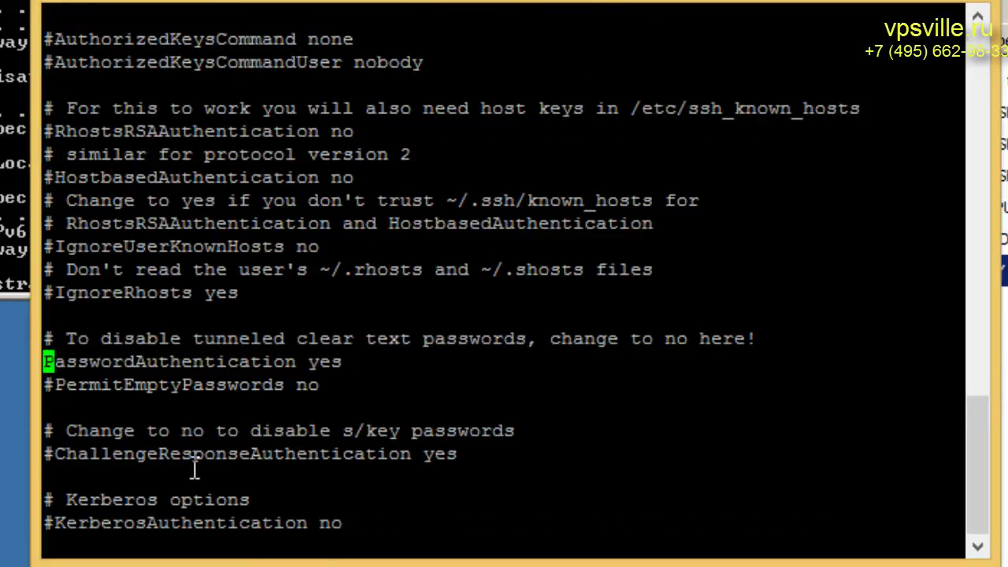
{"action": "key", "text": "w"}
{"action": "key", "text": "shift+d"}
{"action": "type", "text": "an"}
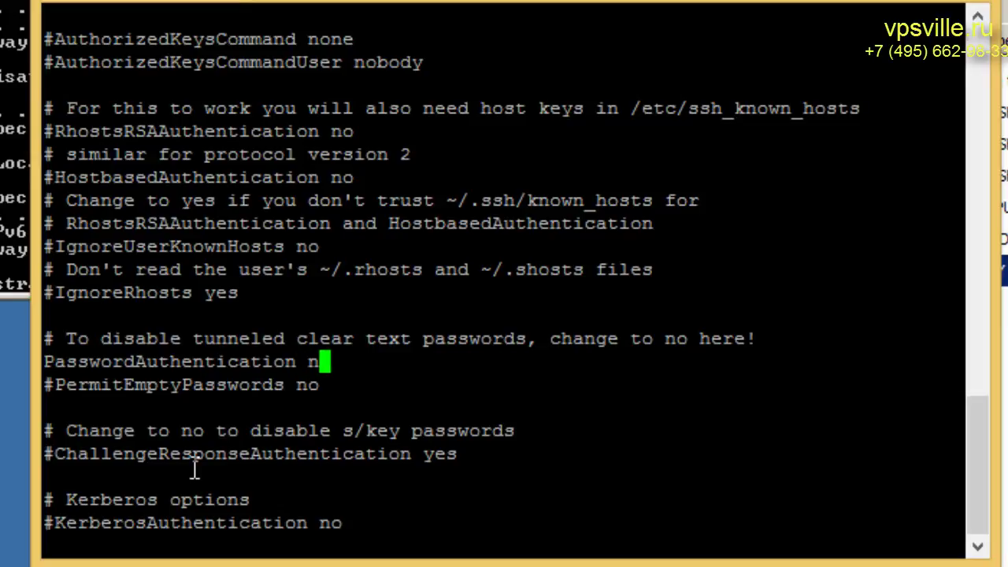
{"action": "type", "text": "o"}
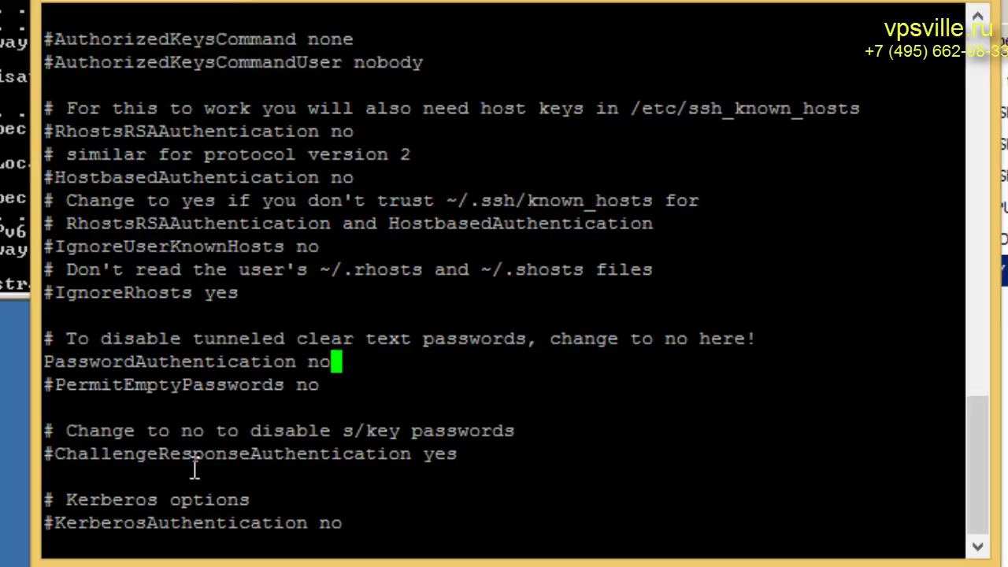
{"action": "key", "text": "Escape"}
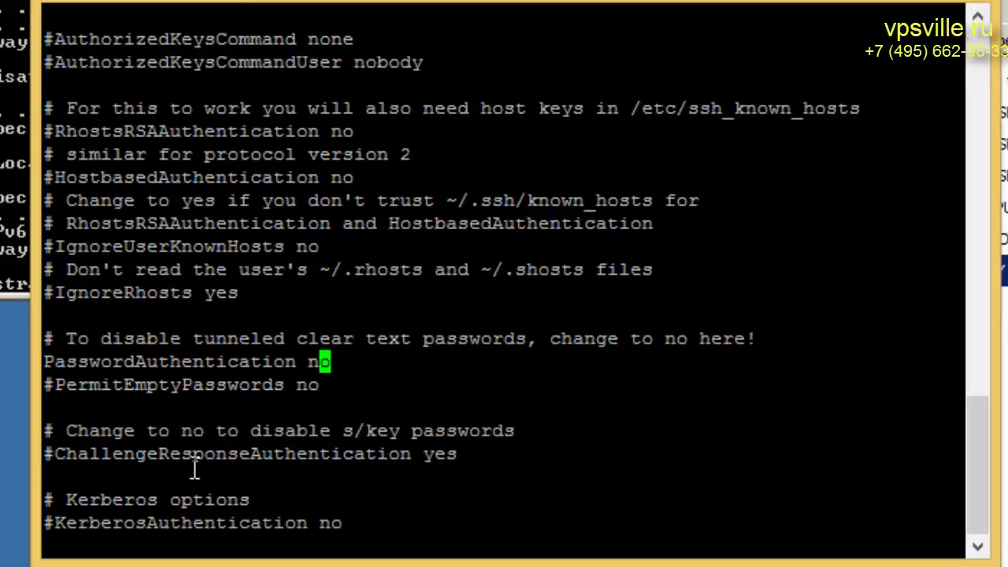
Write sshd_config with :w and quit vim with :q
{"action": "key", "text": "shift+semicolon"}
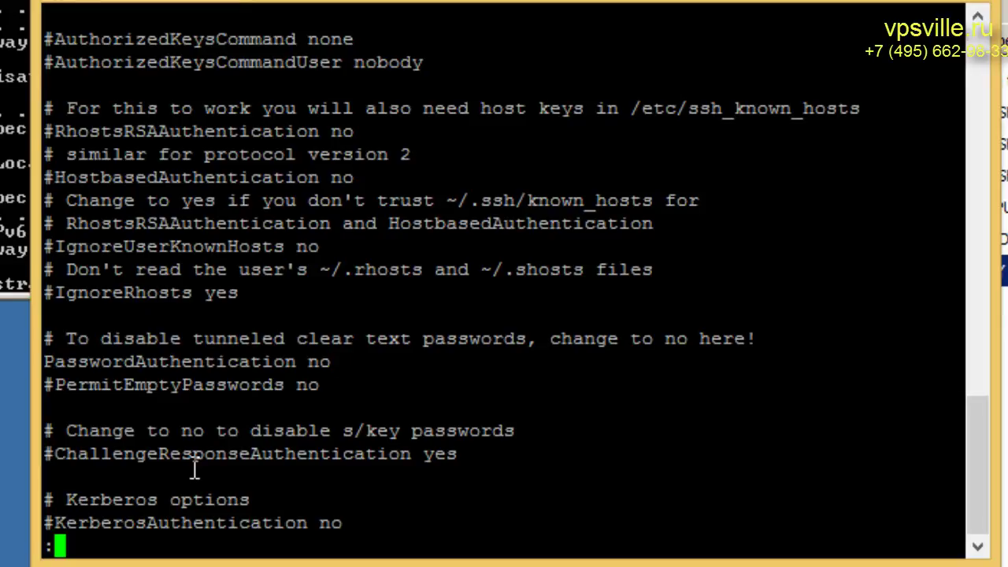
{"action": "type", "text": "w"}
{"action": "key", "text": "Return"}
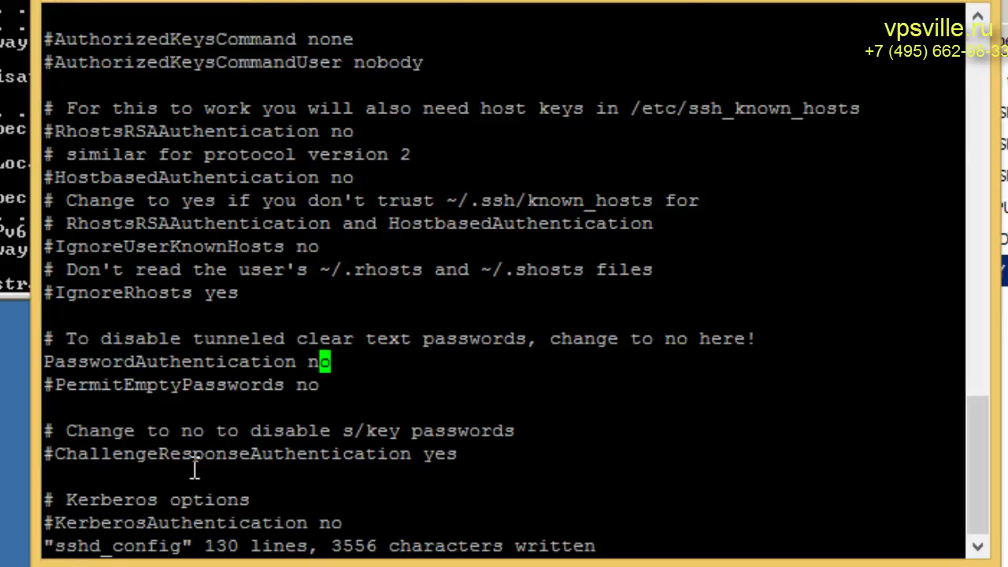
{"action": "key", "text": "shift+semicolon"}
{"action": "type", "text": "q"}
{"action": "key", "text": "Return"}
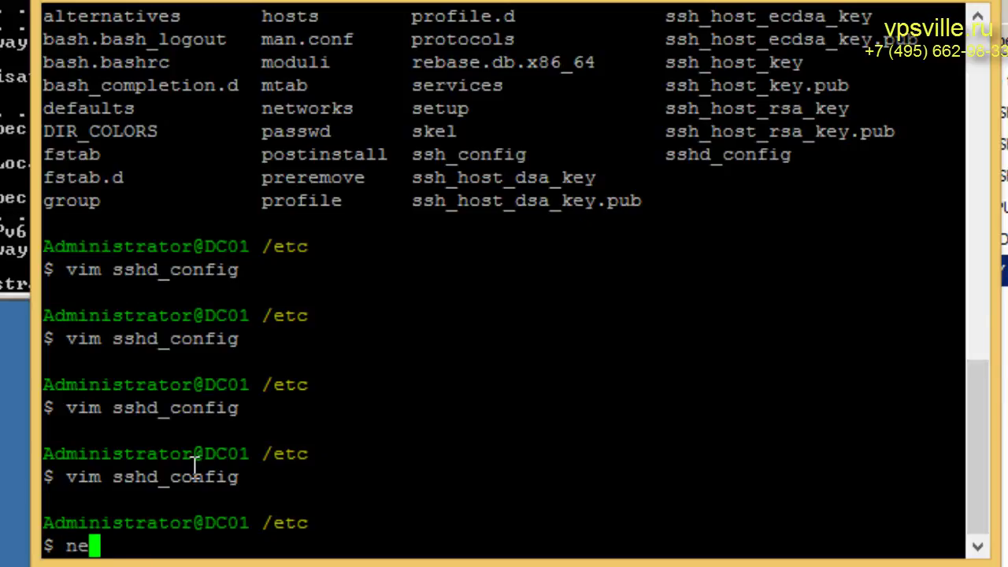
Restart the sshd service with net stop sshd and net start sshd
{"action": "type", "text": "t stop"}
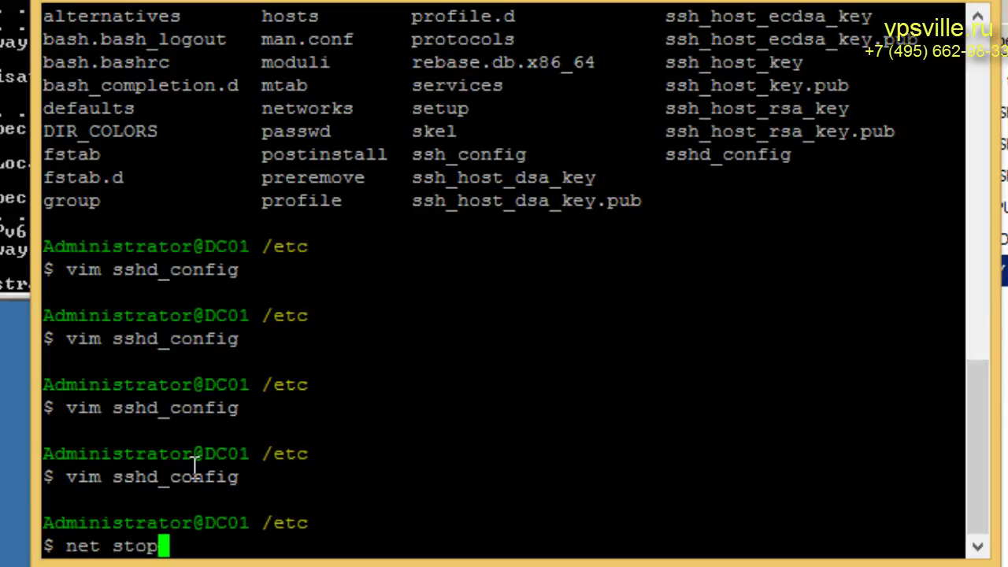
{"action": "type", "text": " sshs"}
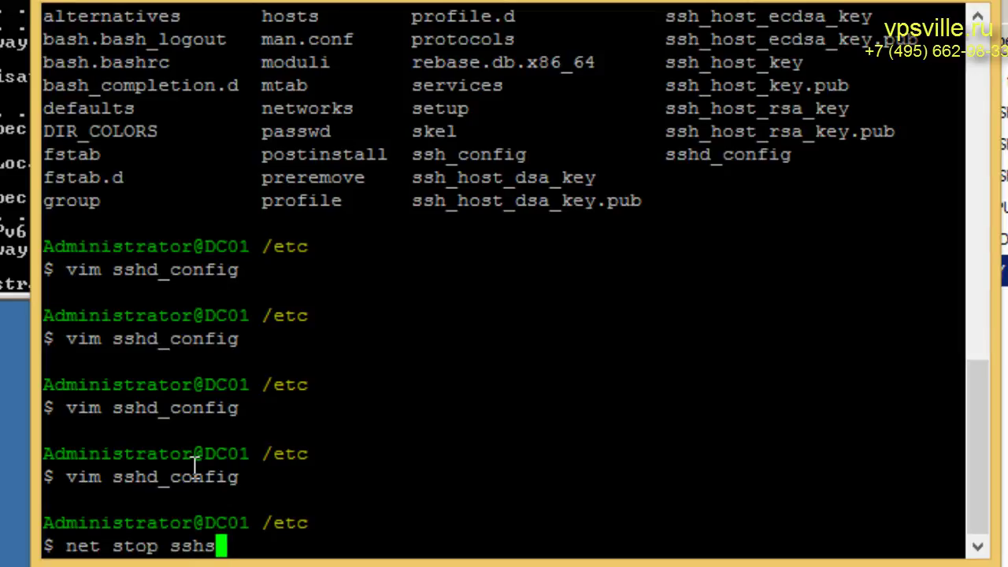
{"action": "key", "text": "BackSpace"}
{"action": "type", "text": "d"}
{"action": "key", "text": "Return"}
{"action": "type", "text": "net start sshd"}
{"action": "key", "text": "Return"}
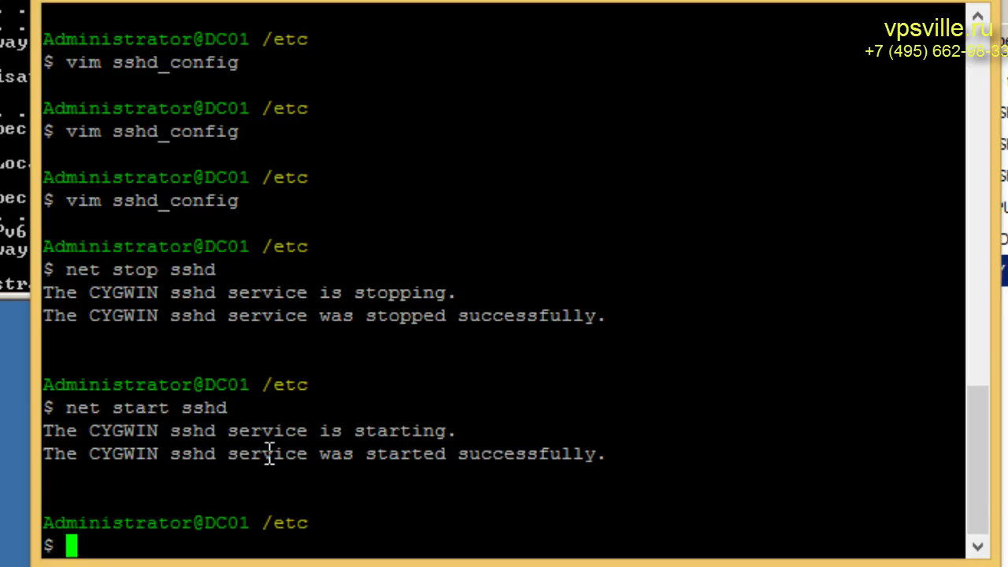
Exit the Cygwin shell session
{"action": "type", "text": "qu"}
{"action": "key", "text": "BackSpace"}
{"action": "key", "text": "BackSpace"}
{"action": "type", "text": "exit"}
{"action": "key", "text": "Return"}
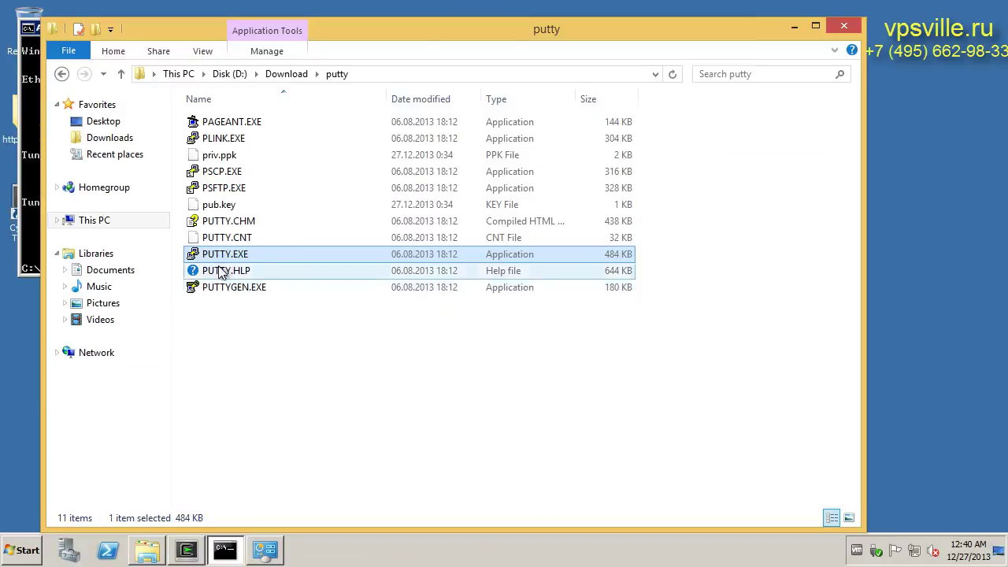
Attempt a keyless SSH login to 192.168.253.128 as Administrator and dismiss the refusal error
{"action": "double_click", "coordinate": [209, 255]}
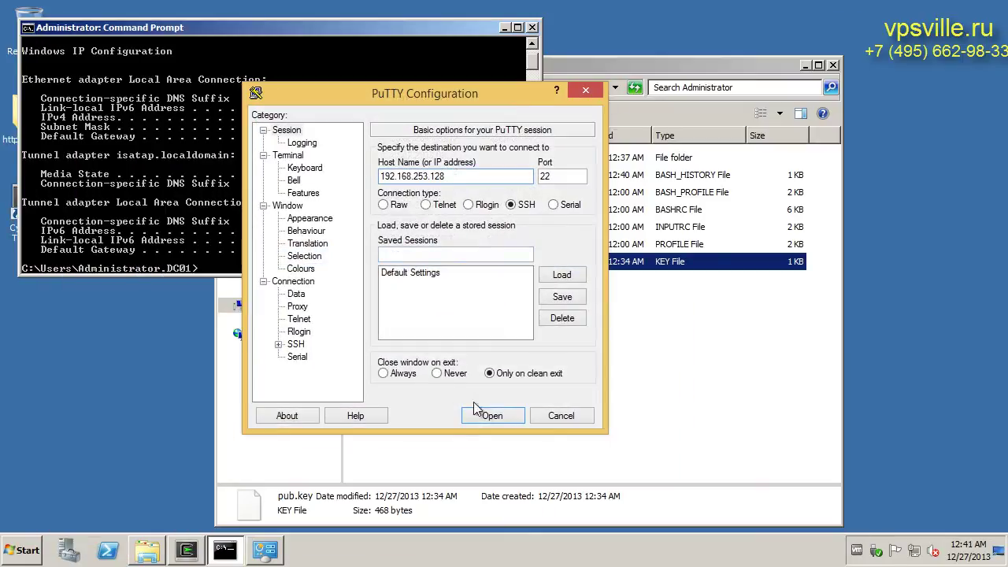
{"action": "left_click", "coordinate": [488, 414]}
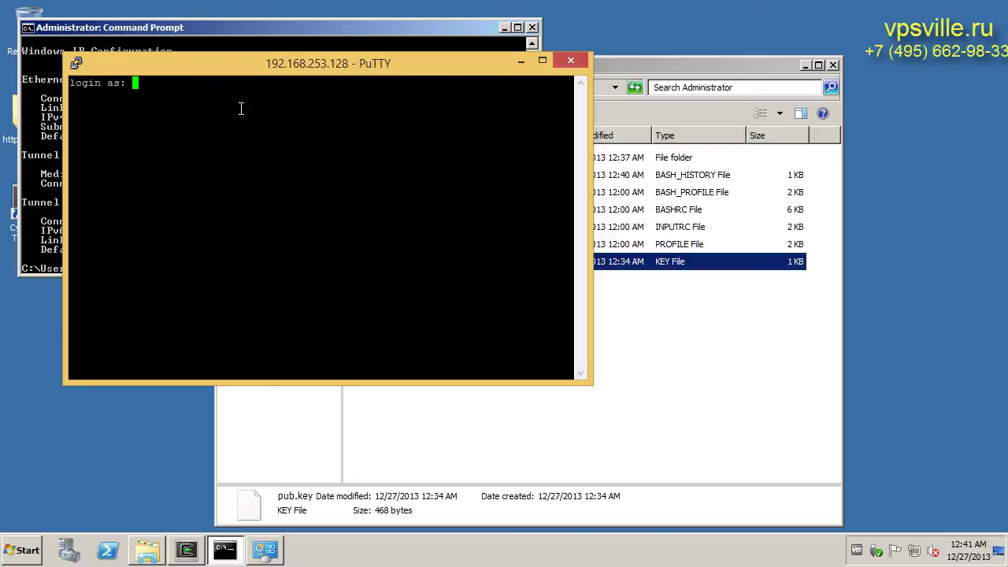
{"action": "type", "text": "Administrator"}
{"action": "key", "text": "Return"}
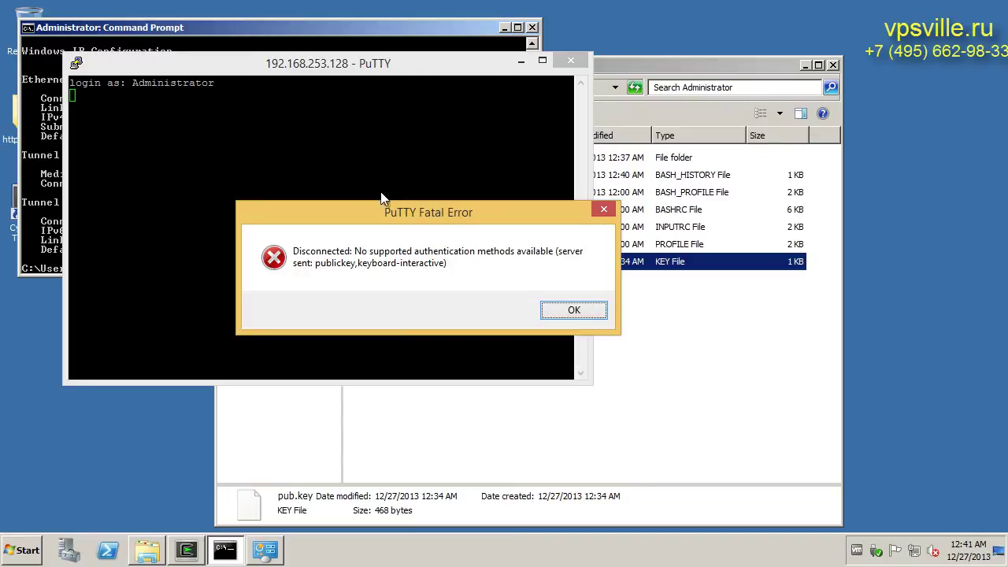
{"action": "left_click", "coordinate": [561, 309]}
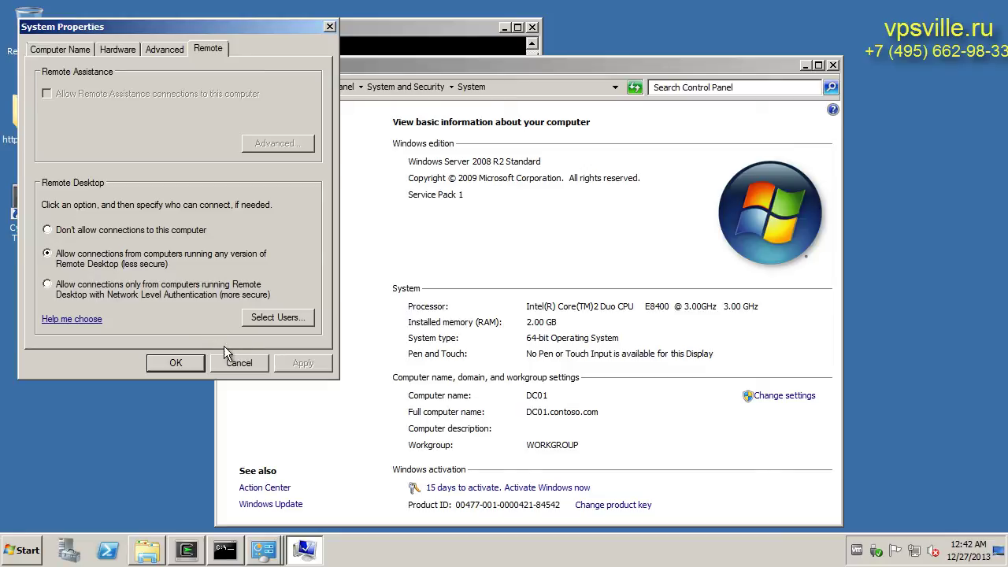
Close System Properties and set PuTTY's SSH authentication key to priv.ppk
{"action": "left_click", "coordinate": [239, 363]}
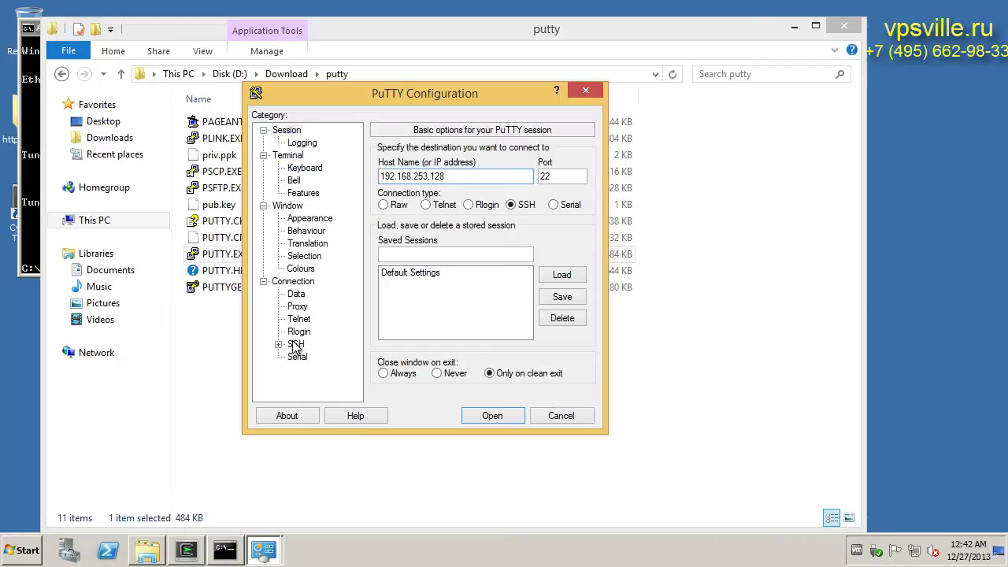
{"action": "double_click", "coordinate": [296, 342]}
{"action": "left_click", "coordinate": [311, 346]}
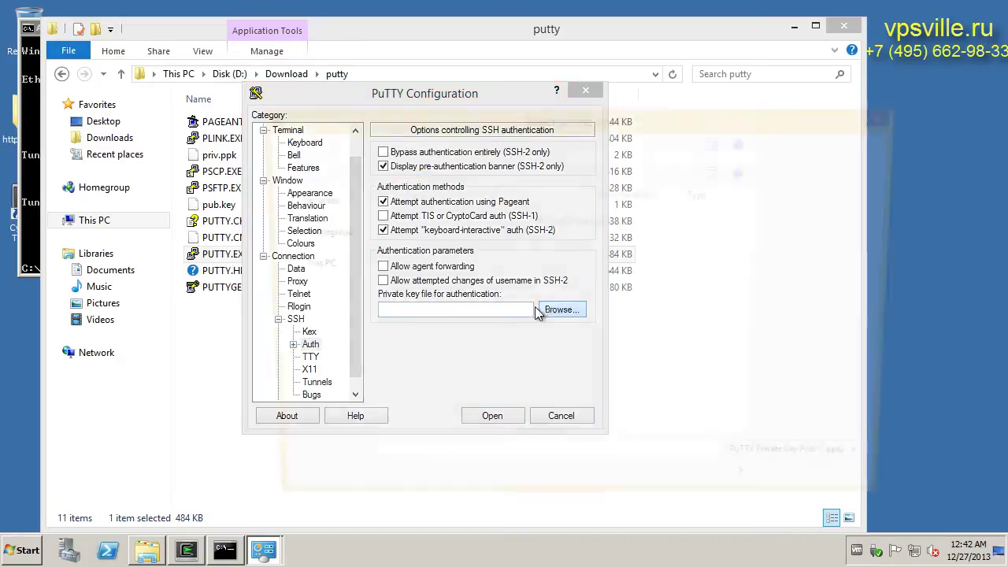
{"action": "left_click", "coordinate": [537, 307]}
{"action": "left_click", "coordinate": [440, 214]}
{"action": "left_click", "coordinate": [770, 492]}
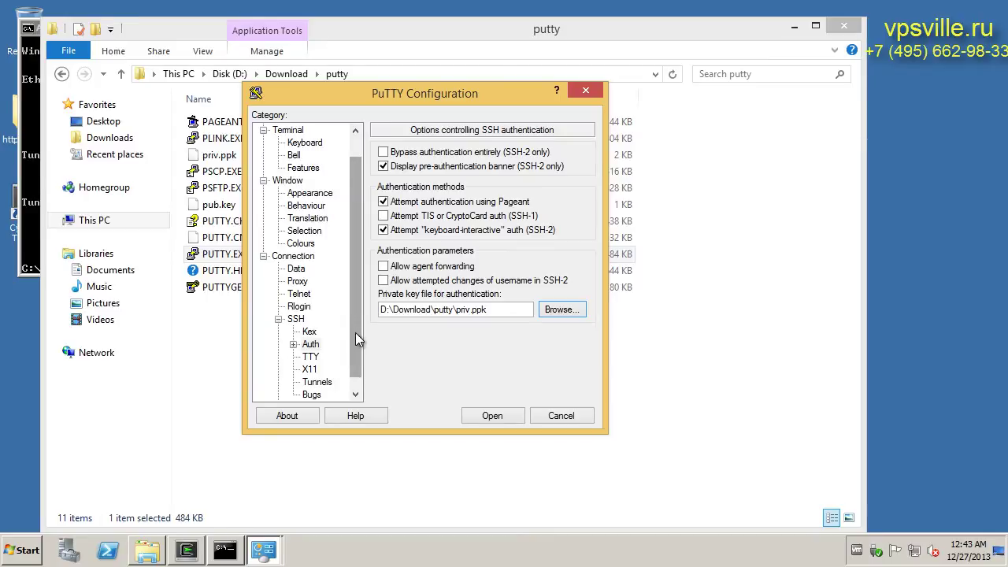
Add an SSH tunnel forwarding local port 9001 to localhost:3389
{"action": "scroll", "coordinate": [355, 332], "scroll_direction": "down", "scroll_amount": 1}
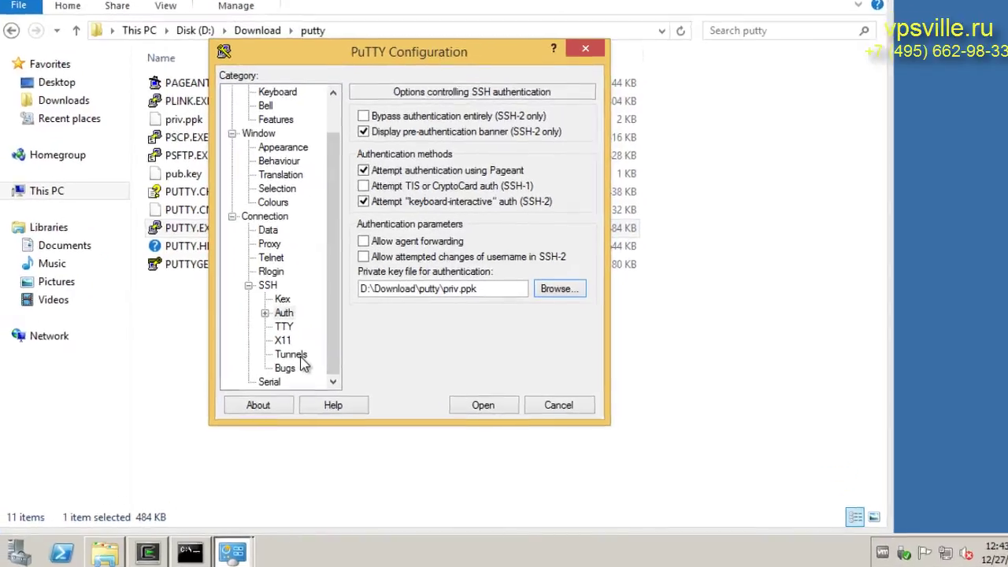
{"action": "left_click", "coordinate": [316, 369]}
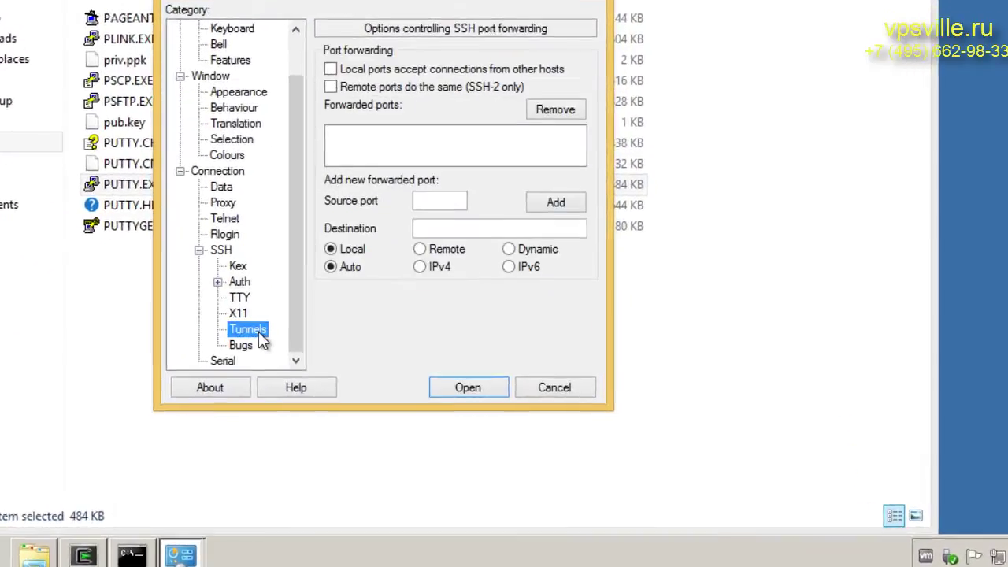
{"action": "left_click", "coordinate": [470, 268]}
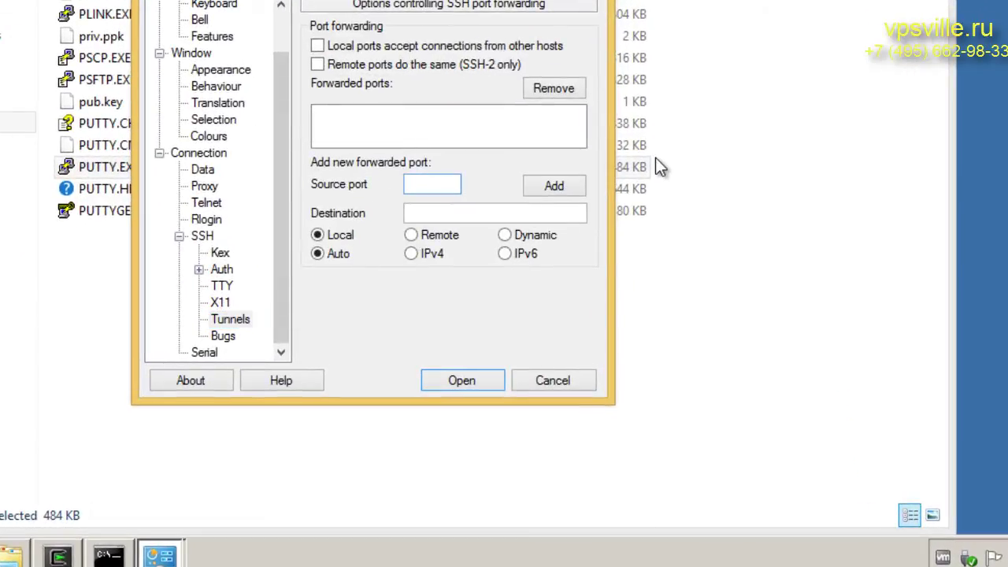
{"action": "type", "text": "9001"}
{"action": "key", "text": "Tab"}
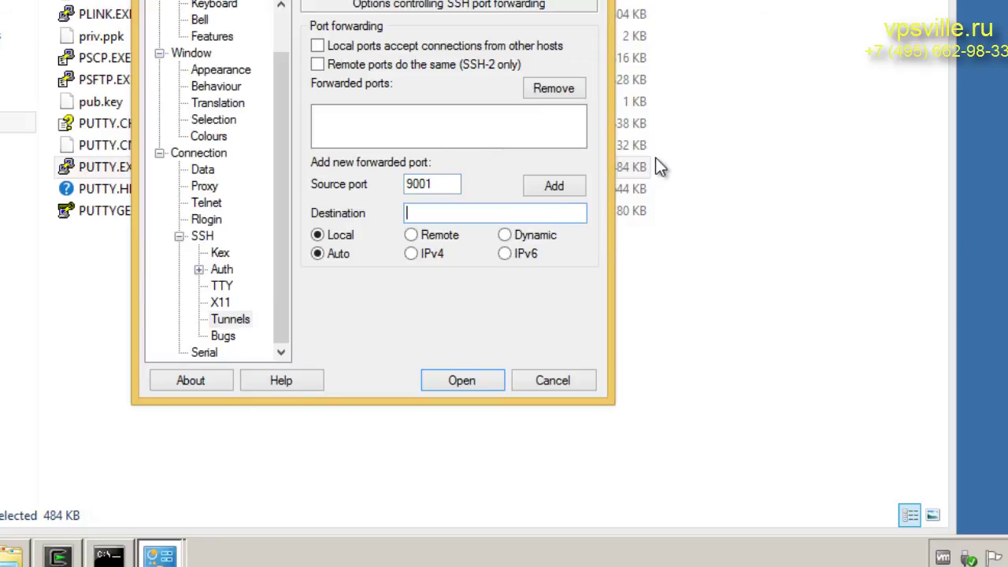
{"action": "type", "text": "loca"}
{"action": "type", "text": "lhost"}
{"action": "type", "text": ":338"}
{"action": "type", "text": "9"}
{"action": "key", "text": "BackSpace"}
{"action": "type", "text": "89"}
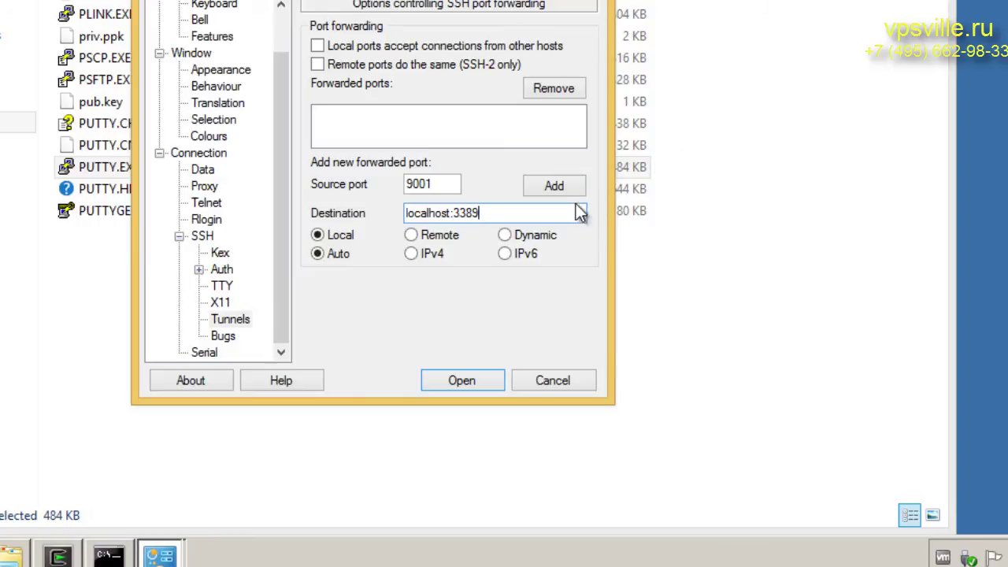
{"action": "left_click", "coordinate": [563, 197]}
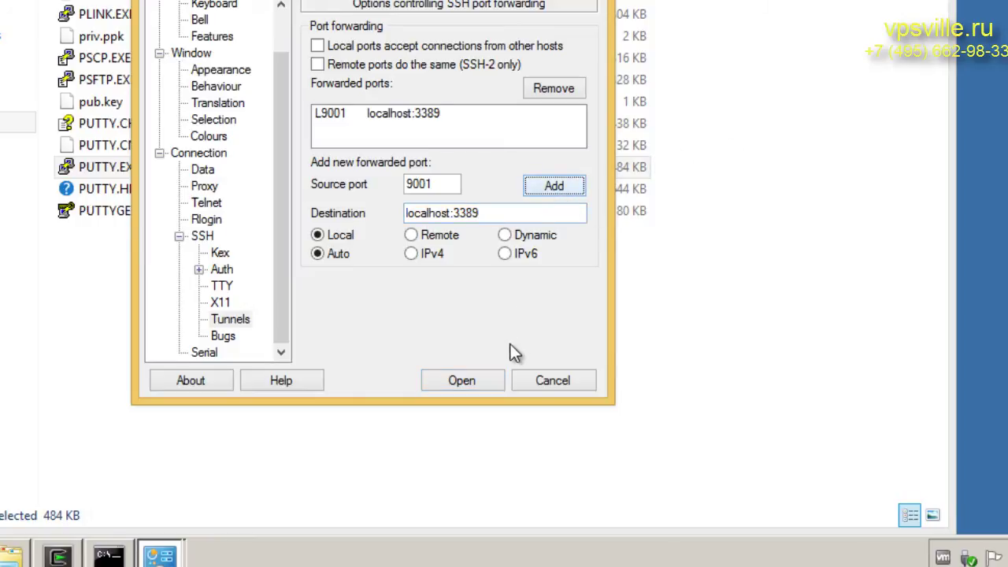
Start the tunnelled SSH session and launch Remote Desktop Connection
{"action": "left_click", "coordinate": [487, 382]}
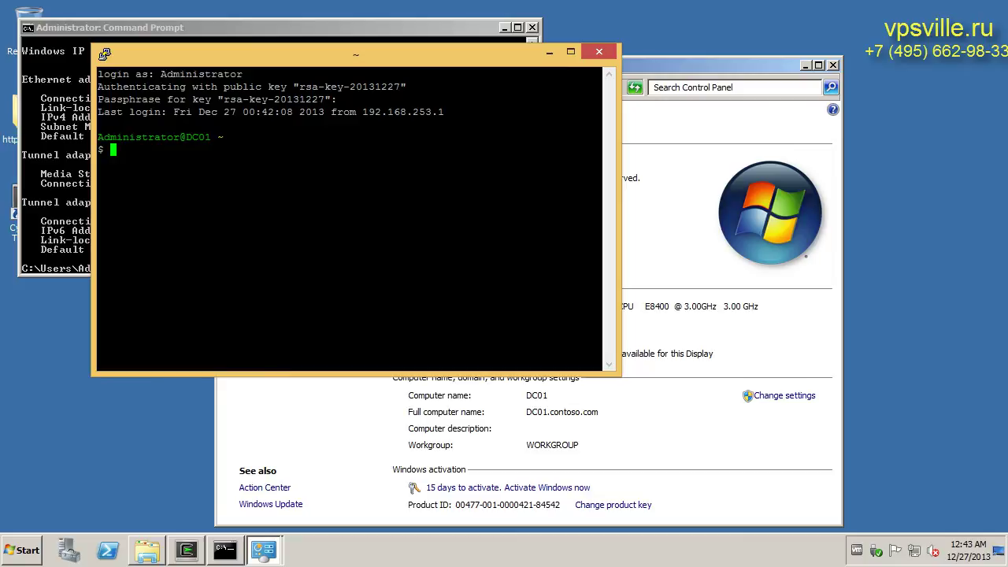
{"action": "key", "text": "super"}
{"action": "left_click", "coordinate": [122, 63]}
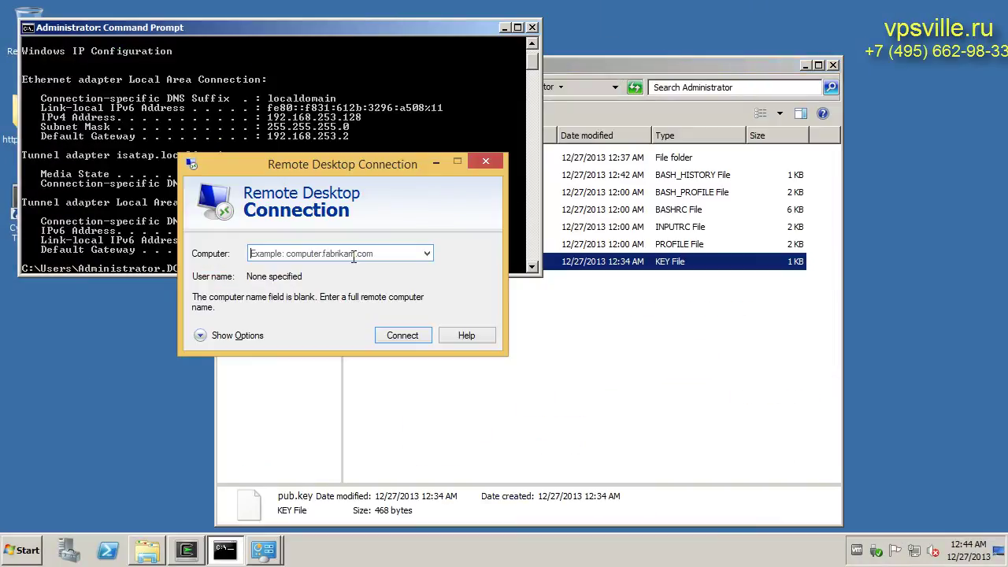
Connect Remote Desktop to localhost:9001, log on as Administrator, and accept the certificate warning
{"action": "type", "text": "local"}
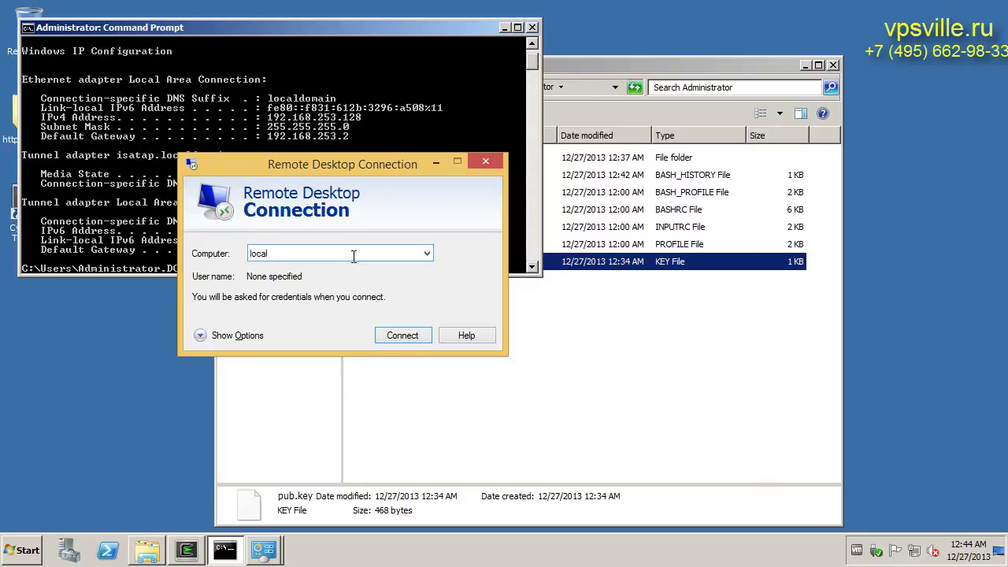
{"action": "type", "text": "host:"}
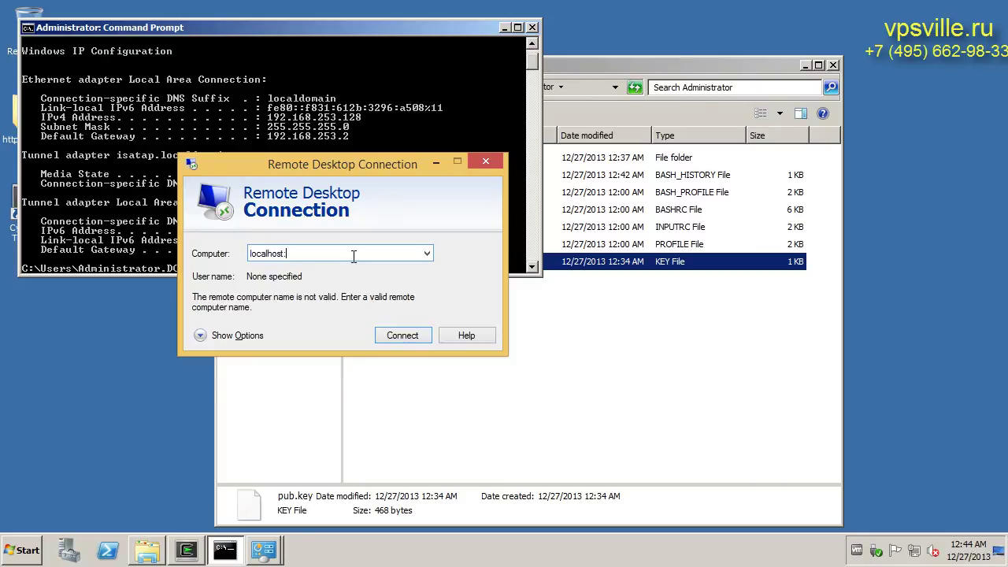
{"action": "type", "text": "9001"}
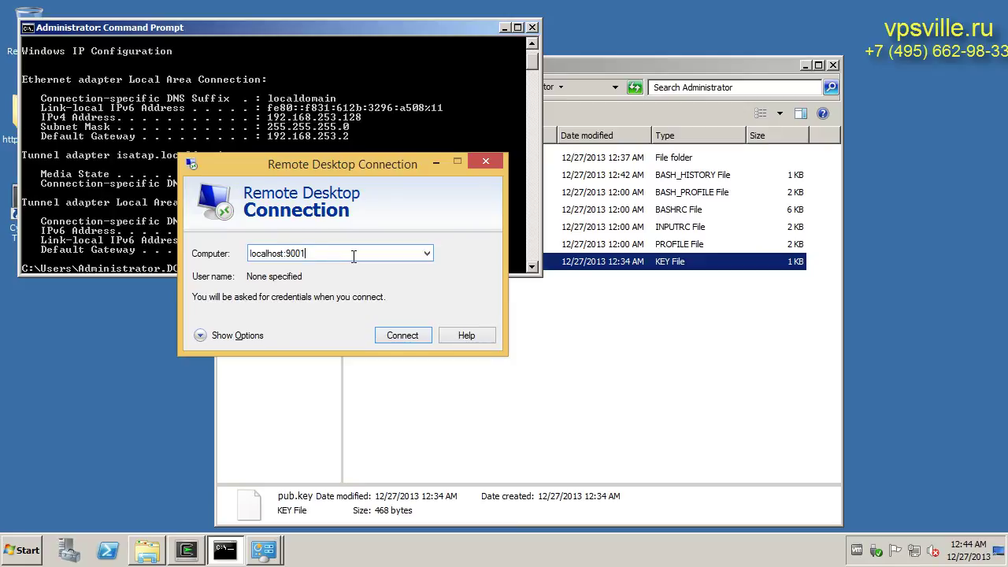
{"action": "key", "text": "Return"}
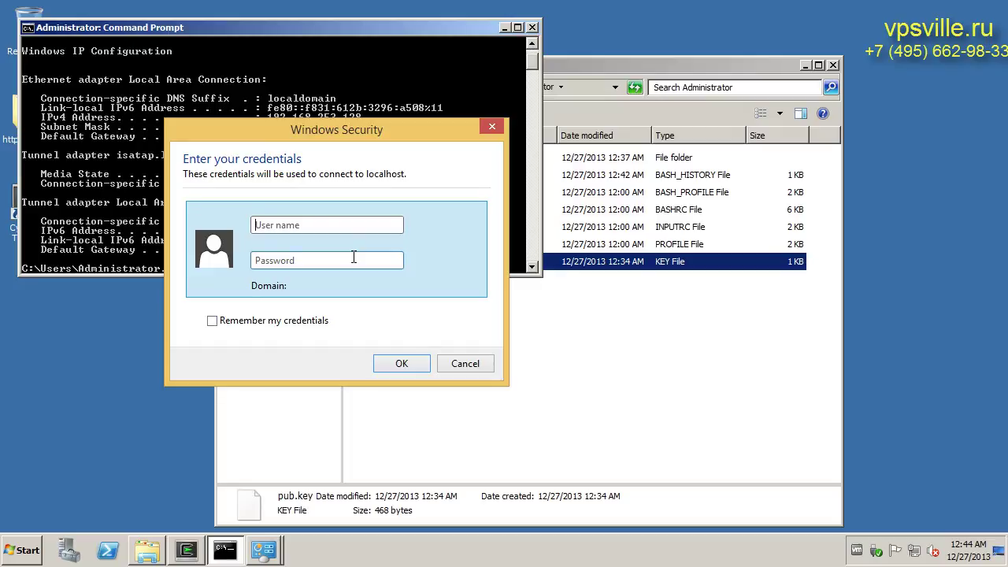
{"action": "type", "text": "Administrator"}
{"action": "key", "text": "Tab"}
{"action": "type", "text": "•••••••"}
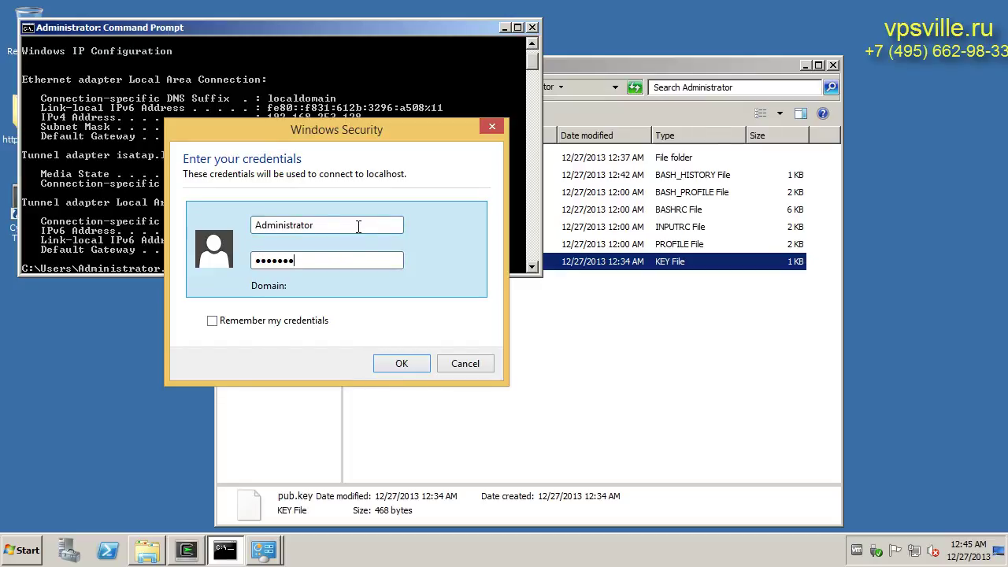
{"action": "key", "text": "Return"}
{"action": "left_click", "coordinate": [383, 390]}
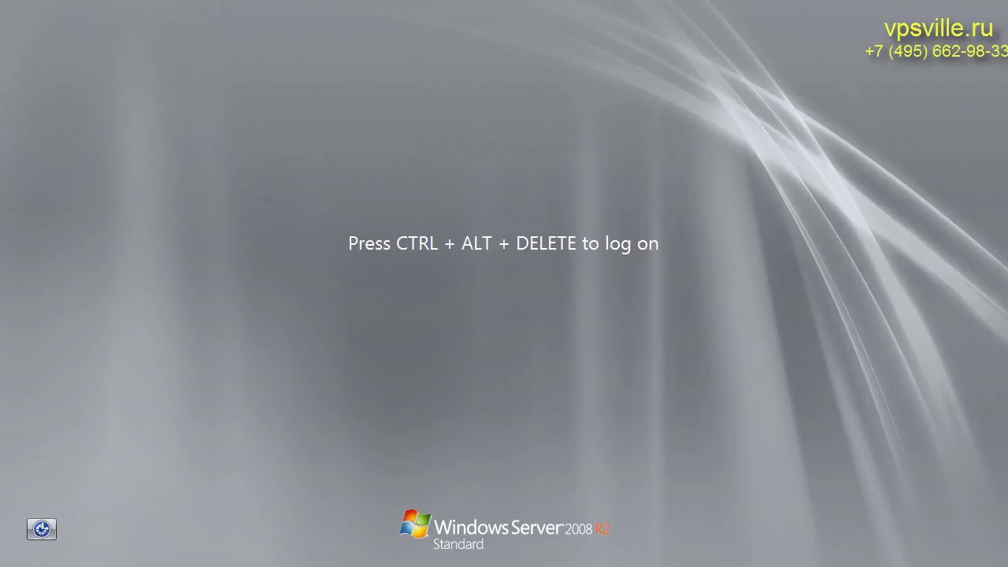
{"action": "left_click", "coordinate": [74, 557]}
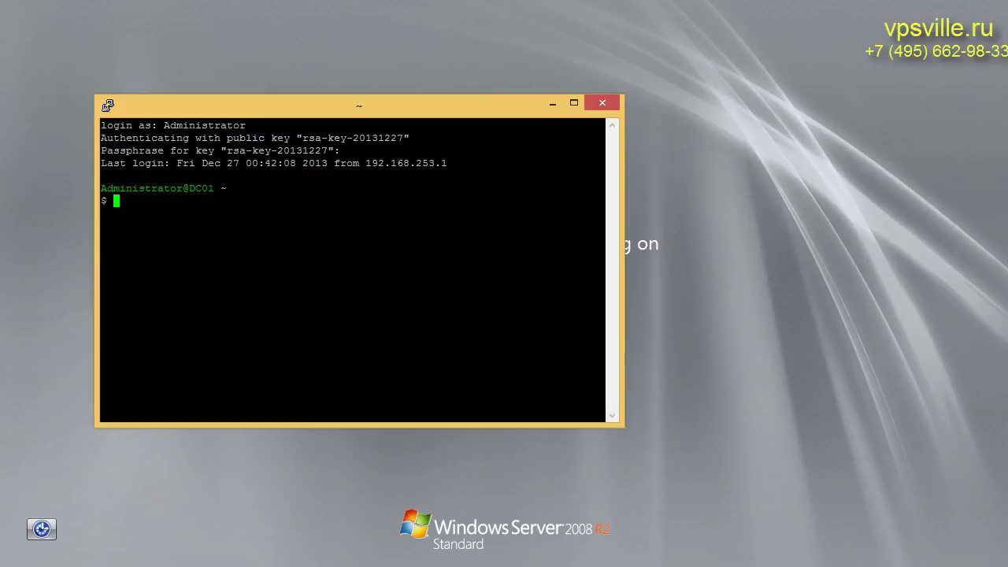